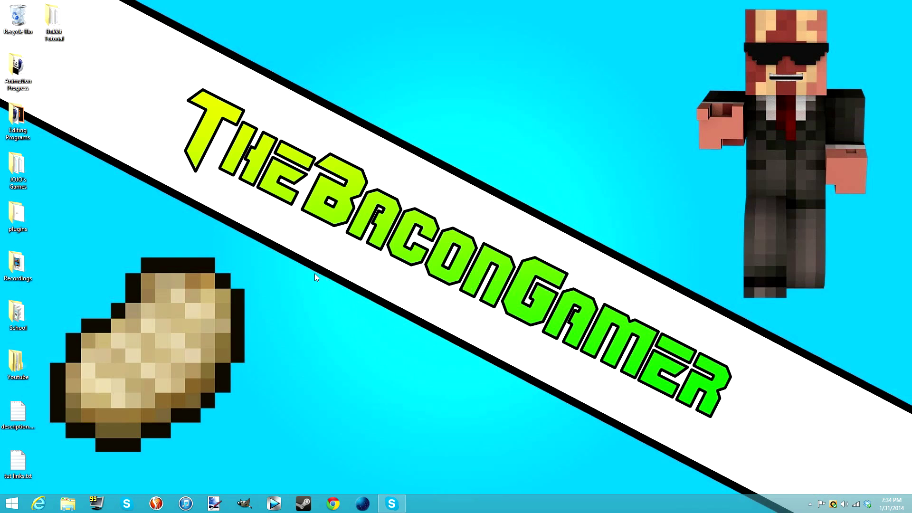
Open the Bukkit Tutorial server folder, look over its 14 server files, then close it
left_click_drag(242, 144, 170, 86)
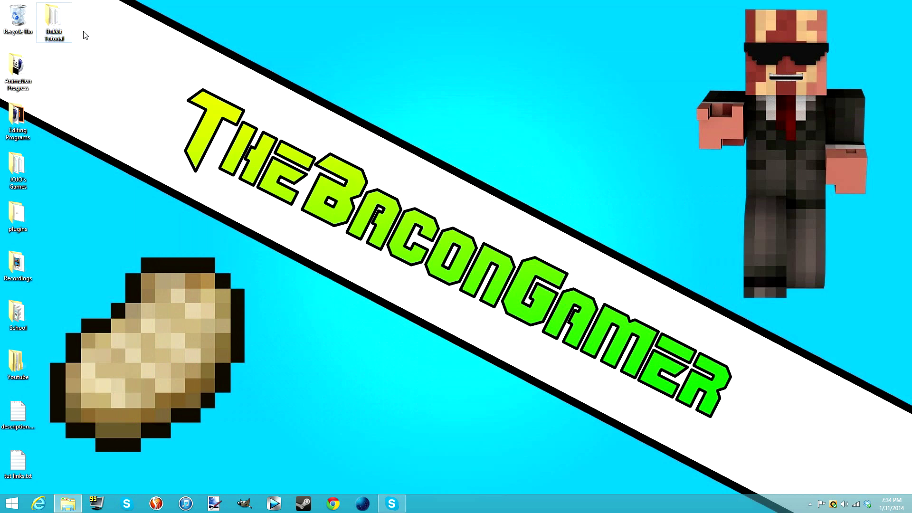
double_click(53, 21)
left_click_drag(276, 292, 515, 133)
left_click_drag(512, 126, 533, 131)
left_click(272, 292)
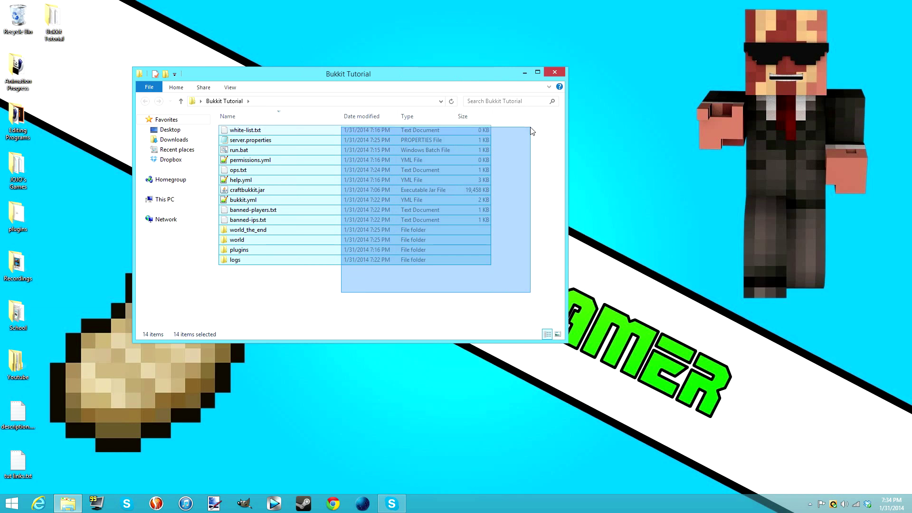
left_click_drag(532, 128, 413, 293)
left_click(501, 139)
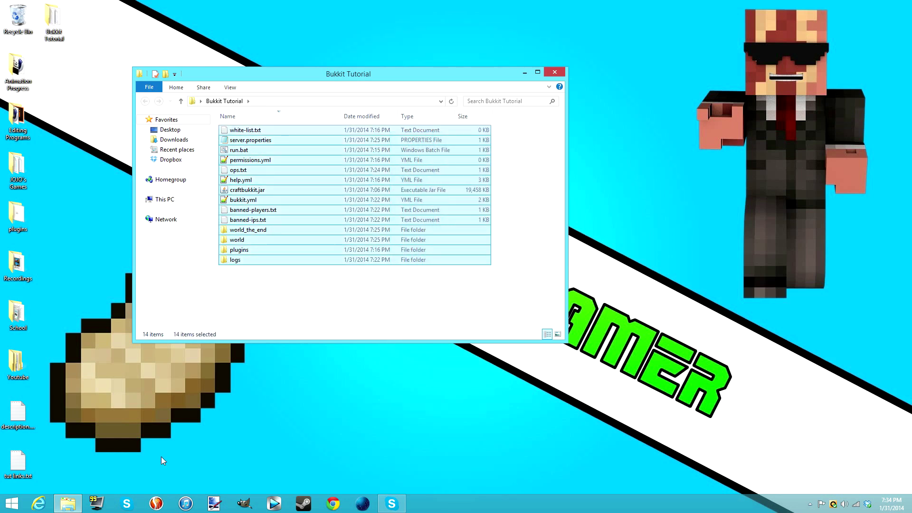
mouse_move(71, 504)
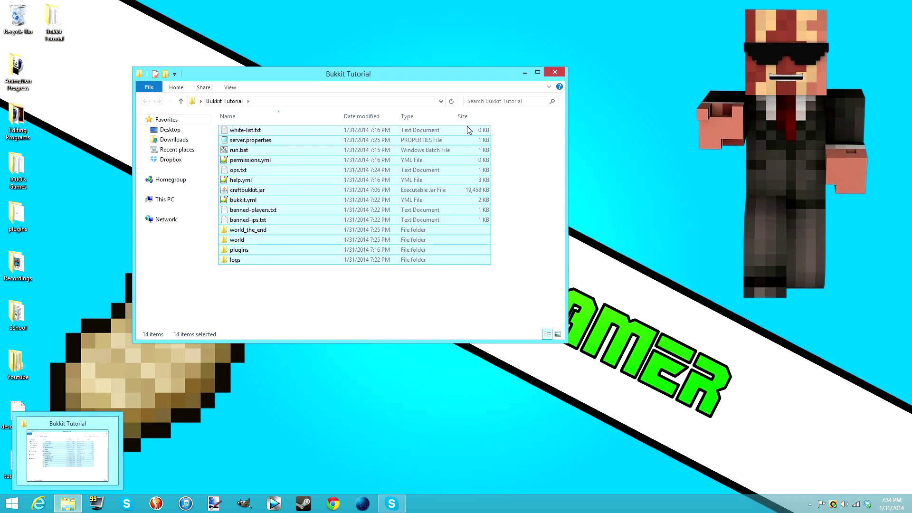
left_click(556, 71)
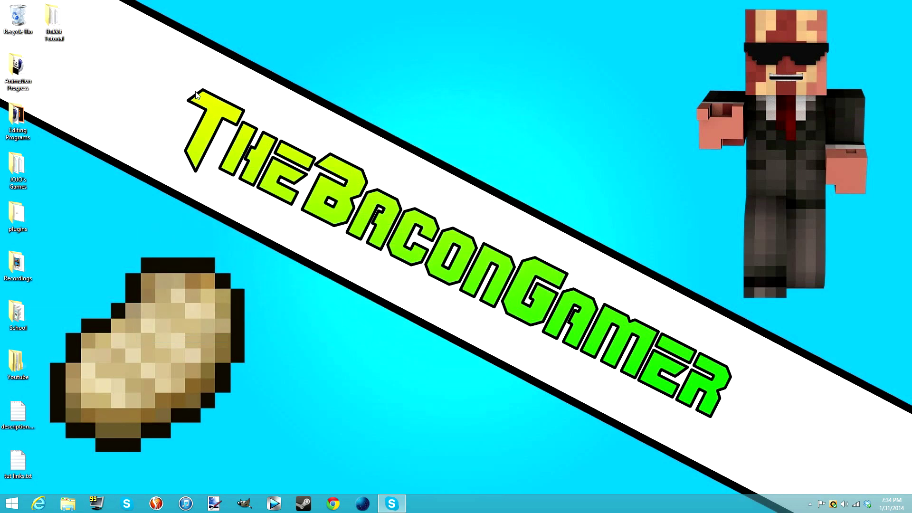
Open the plugins folder, start and cancel extracting worldedit-5.5.8.zip, then close the window
left_click_drag(171, 75, 740, 431)
double_click(14, 223)
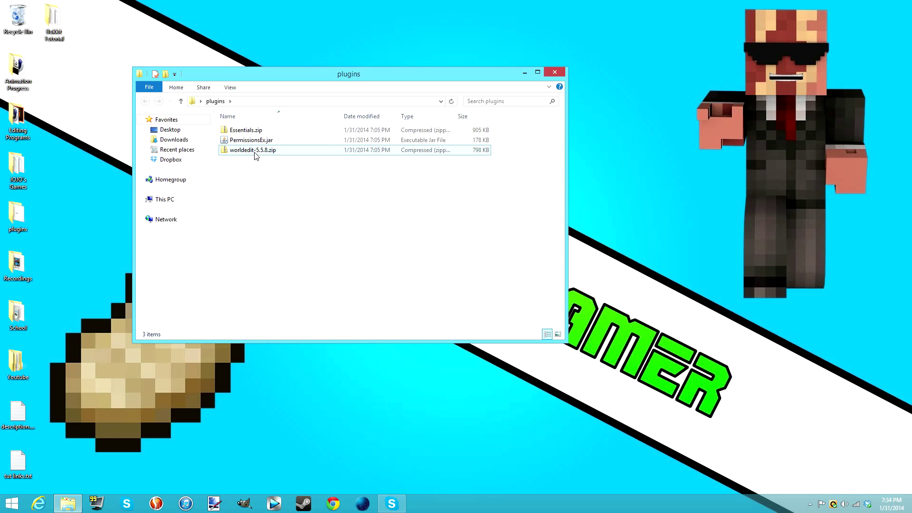
right_click(255, 151)
left_click(367, 182)
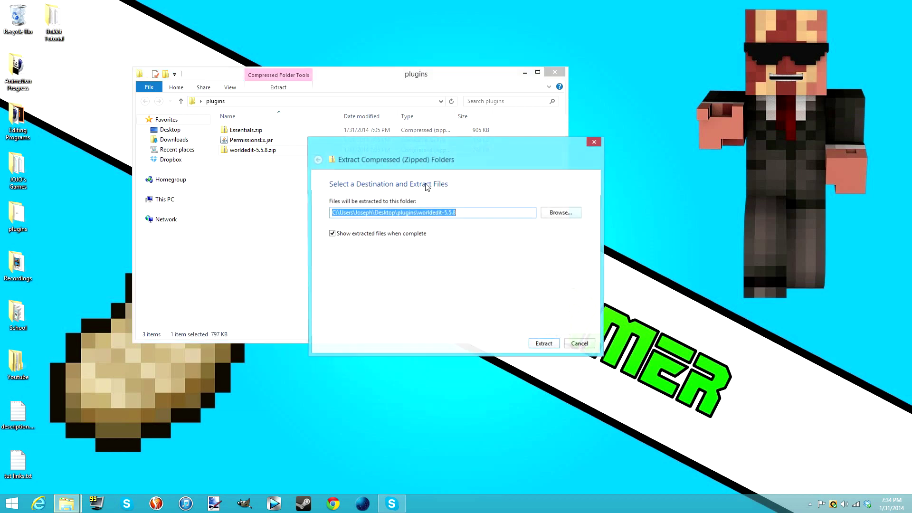
left_click(593, 346)
left_click_drag(360, 81, 314, 87)
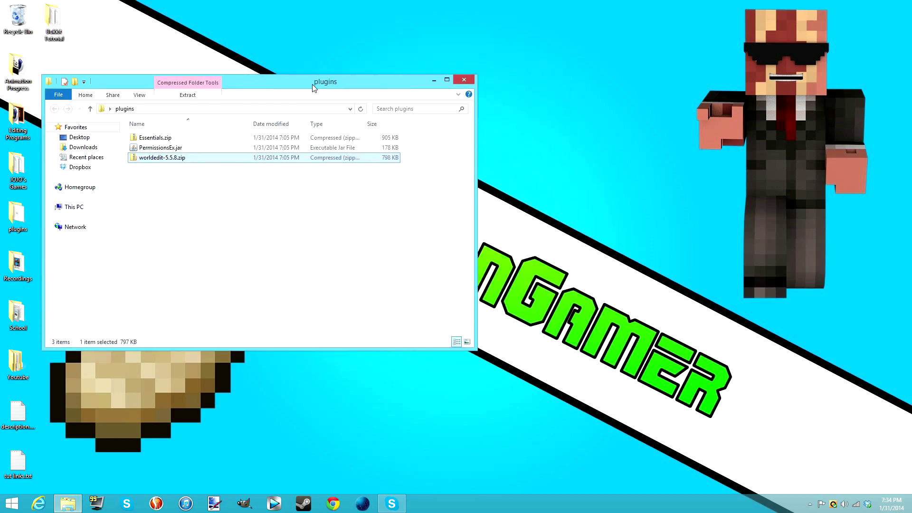
left_click(464, 80)
Reopen the plugins folder, select its three plugin files, then close it
left_click_drag(183, 81, 743, 428)
left_click_drag(741, 425, 179, 83)
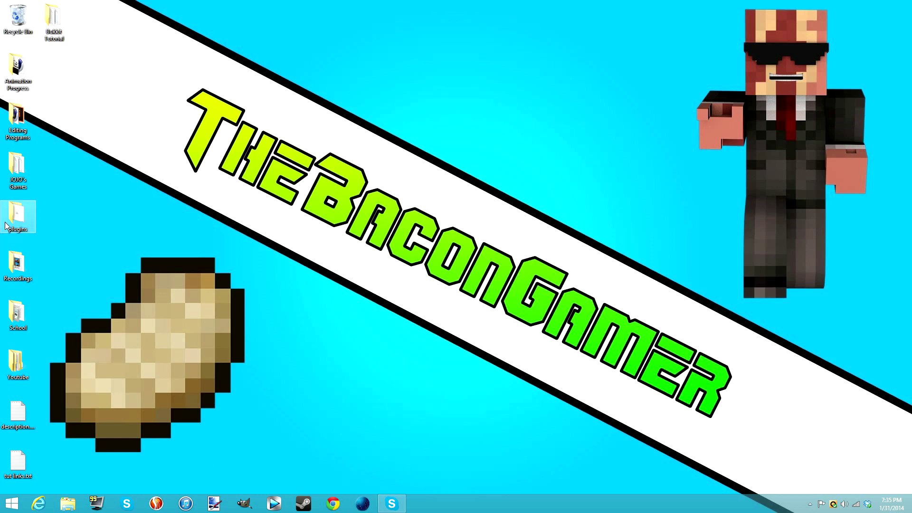
double_click(17, 216)
left_click_drag(183, 226, 143, 145)
left_click_drag(196, 95, 174, 210)
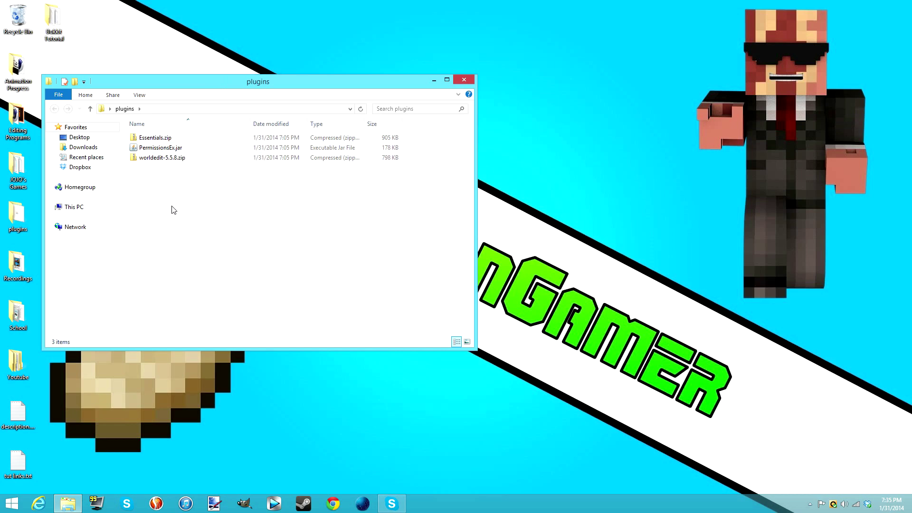
left_click(464, 82)
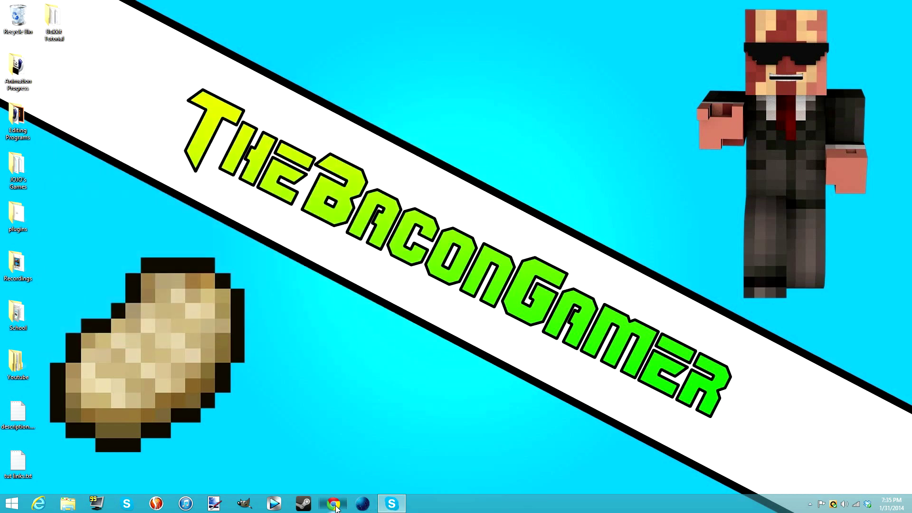
Launch Google Chrome and resize its window to a shorter windowed size
left_click(334, 504)
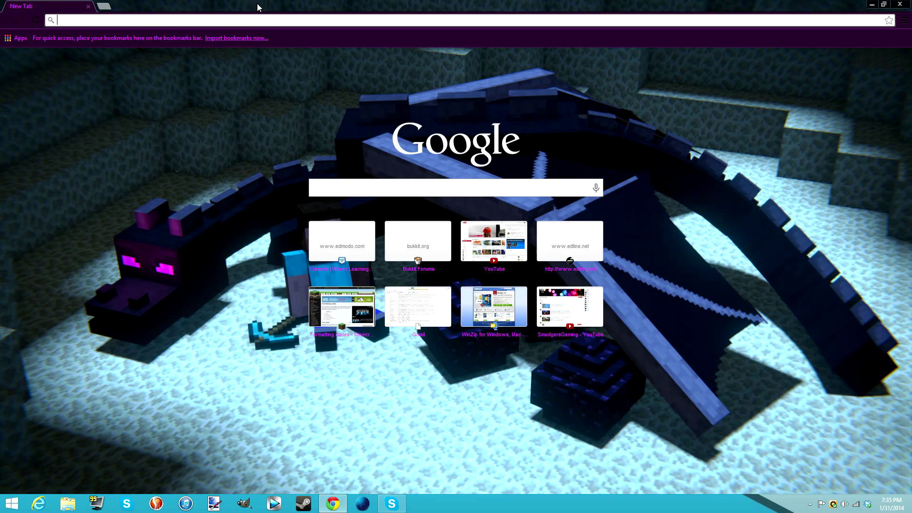
left_click_drag(259, 6, 364, 22)
left_click(560, 28)
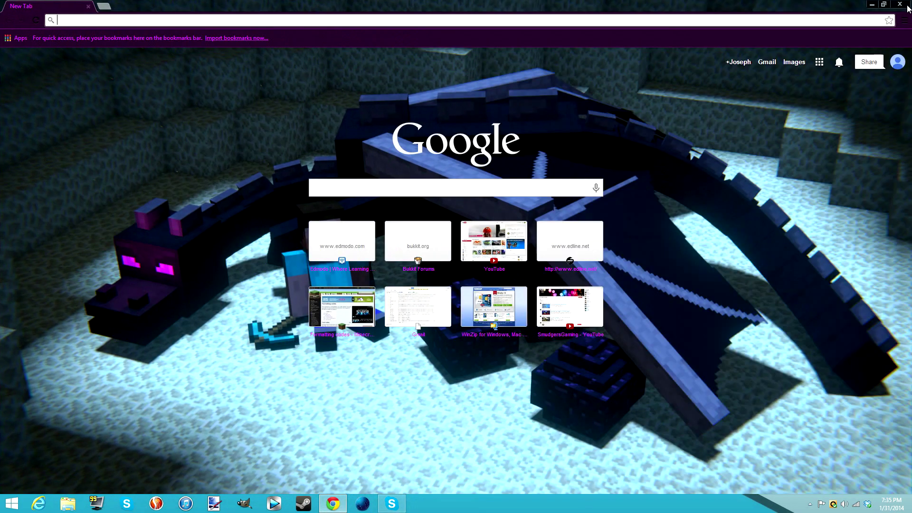
left_click(885, 5)
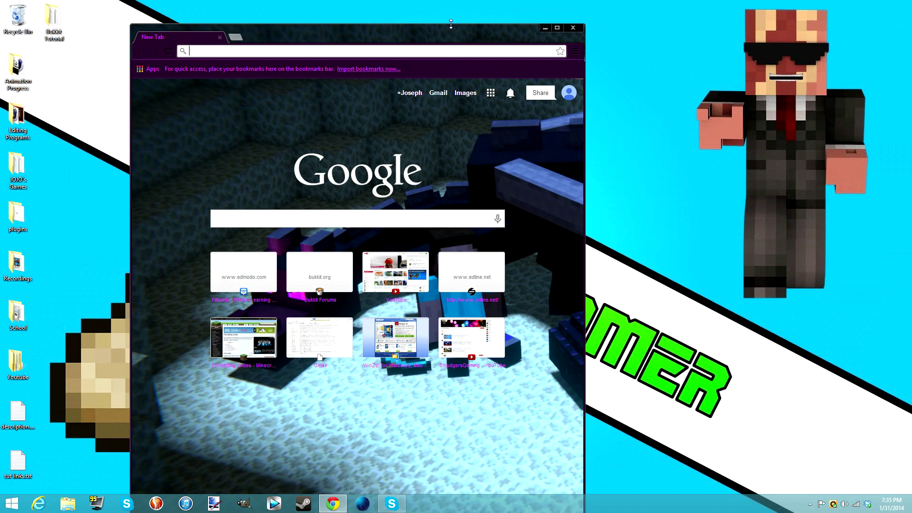
left_click_drag(451, 24, 531, 62)
left_click_drag(510, 417, 503, 376)
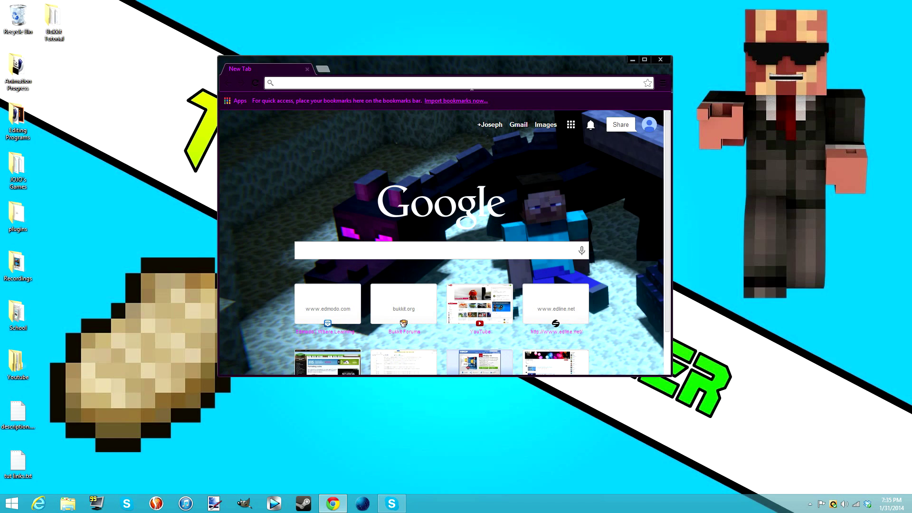
Search the web for 'essentials', open the Essentials - Bukkit plugin page, then close Chrome
left_click(472, 87)
type("essentials")
key("Return")
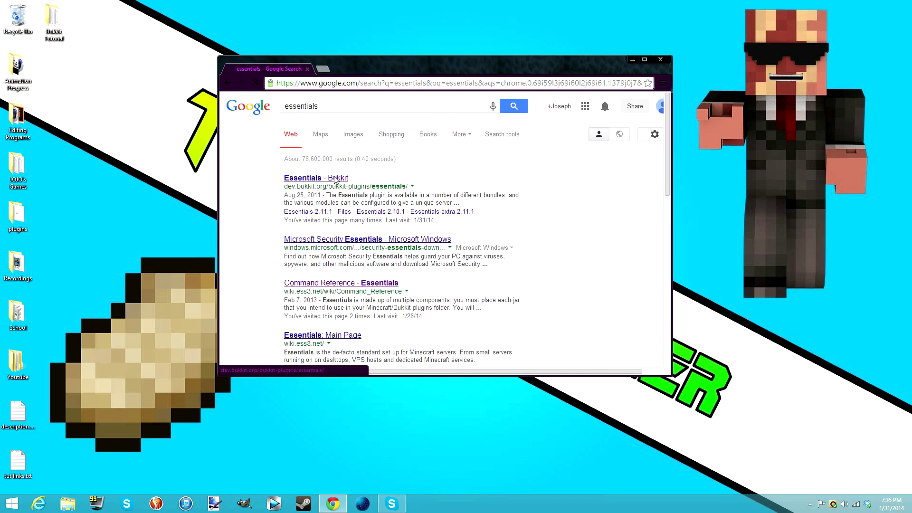
left_click(335, 179)
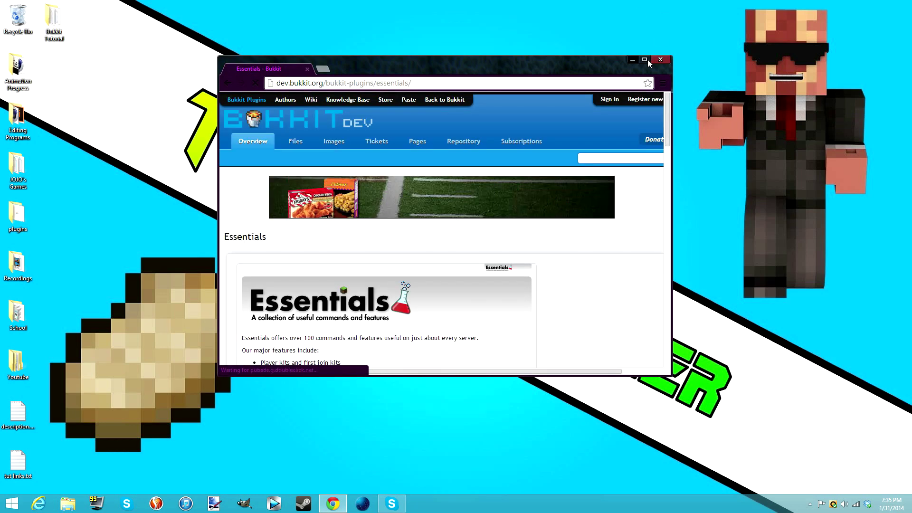
left_click(645, 60)
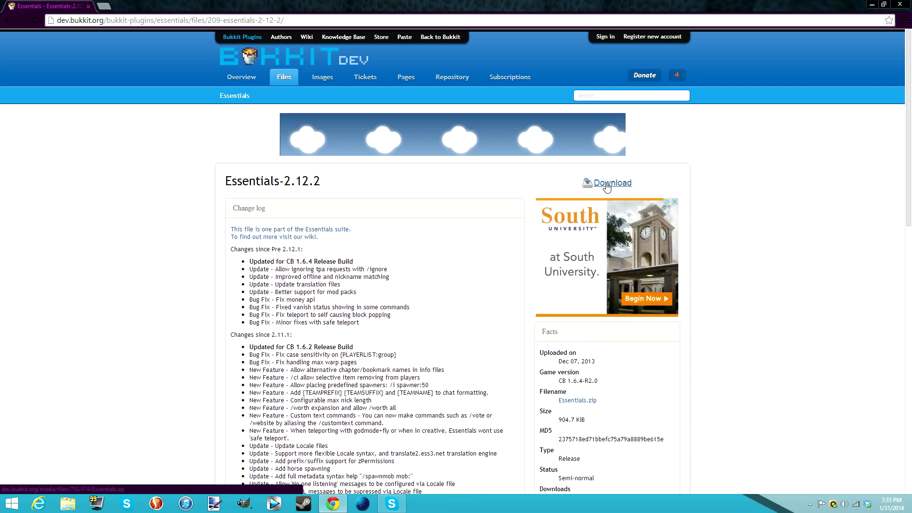
left_click(900, 4)
Reopen the plugins folder and pick among Essentials.zip, worldedit-5.5.8.zip and PermissionsEx.jar
left_click_drag(158, 58, 744, 429)
double_click(4, 219)
left_click_drag(194, 238, 175, 131)
left_click(151, 215)
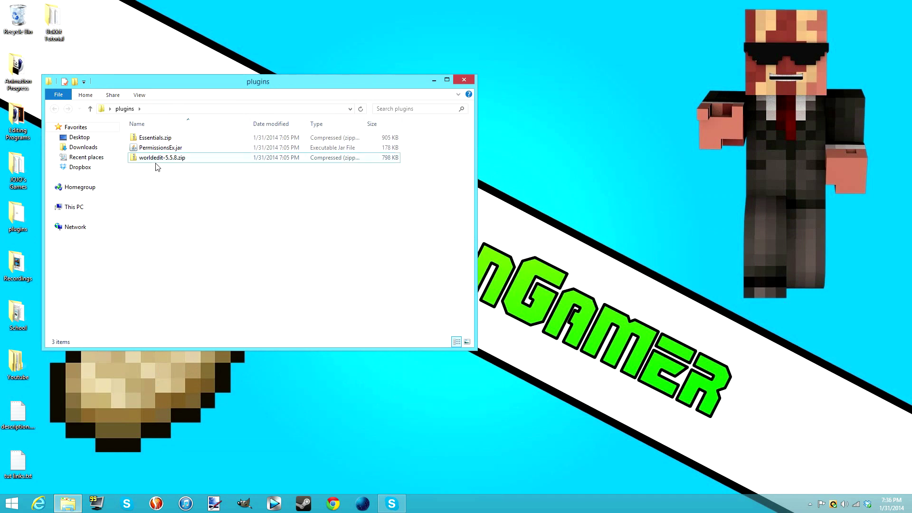
left_click(157, 159)
right_click(156, 161)
left_click(149, 174)
left_click(141, 138)
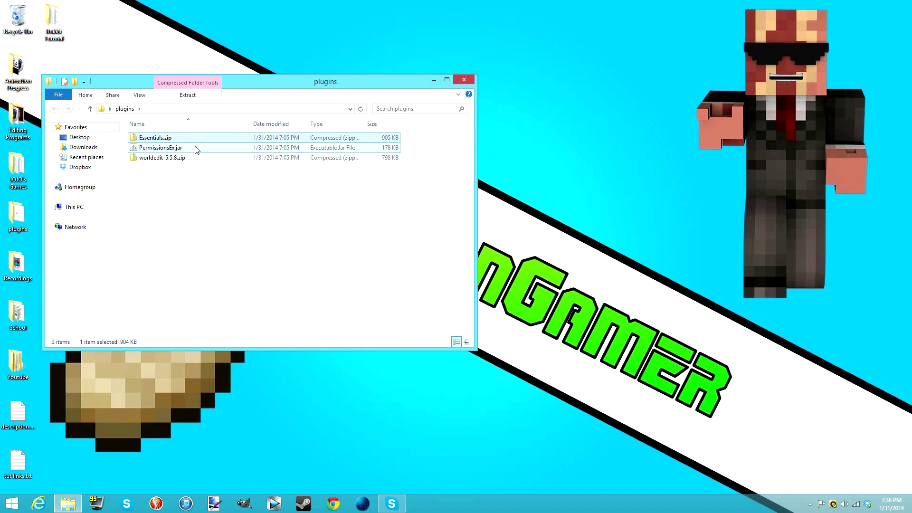
left_click(181, 157)
left_click(180, 149)
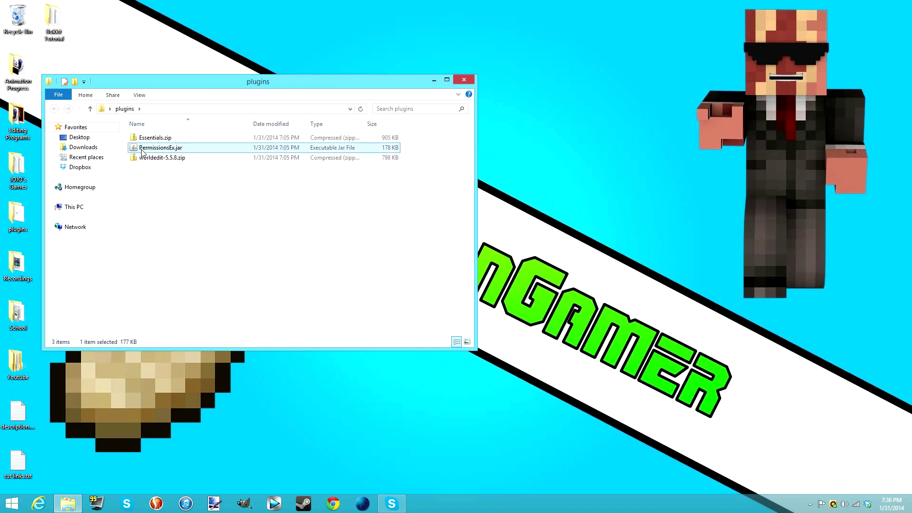
right_click(144, 158)
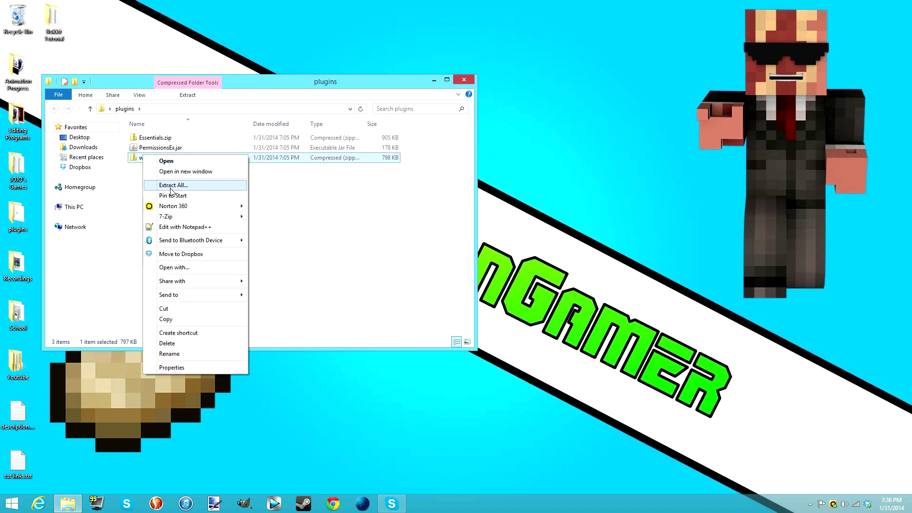
left_click(138, 173)
Extract worldedit-5.5.8.zip and Essentials.zip into their own folders
right_click(152, 159)
left_click(174, 187)
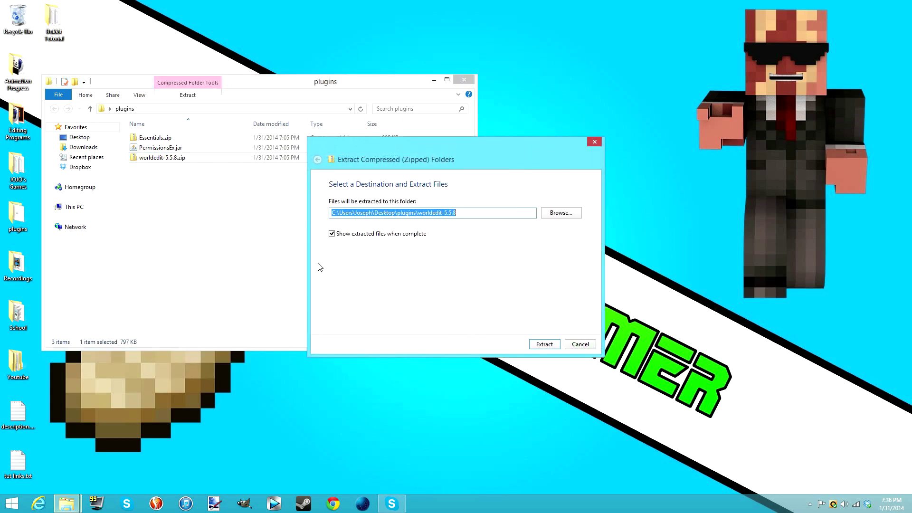
left_click(548, 346)
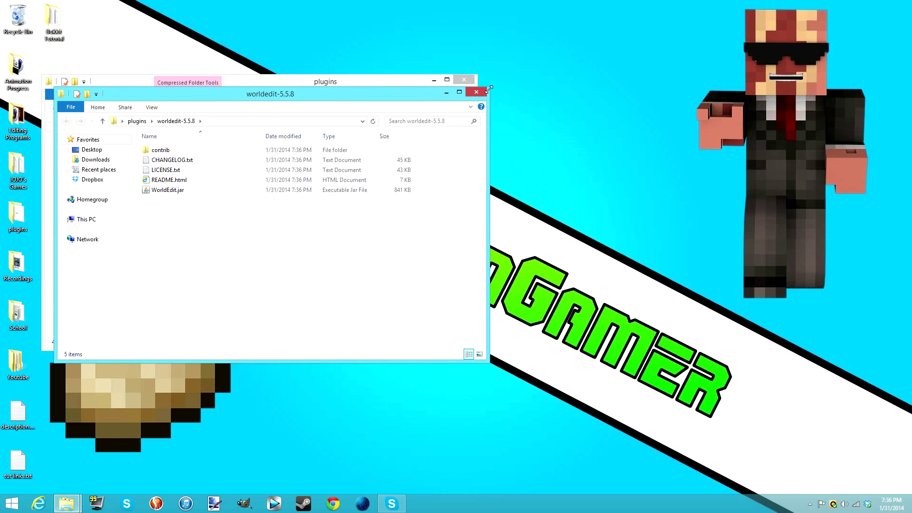
left_click(476, 92)
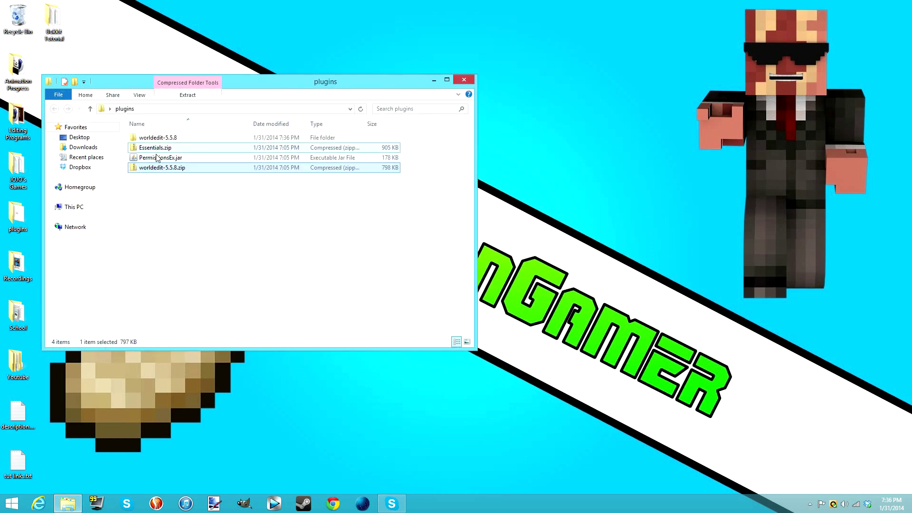
right_click(154, 151)
left_click(189, 181)
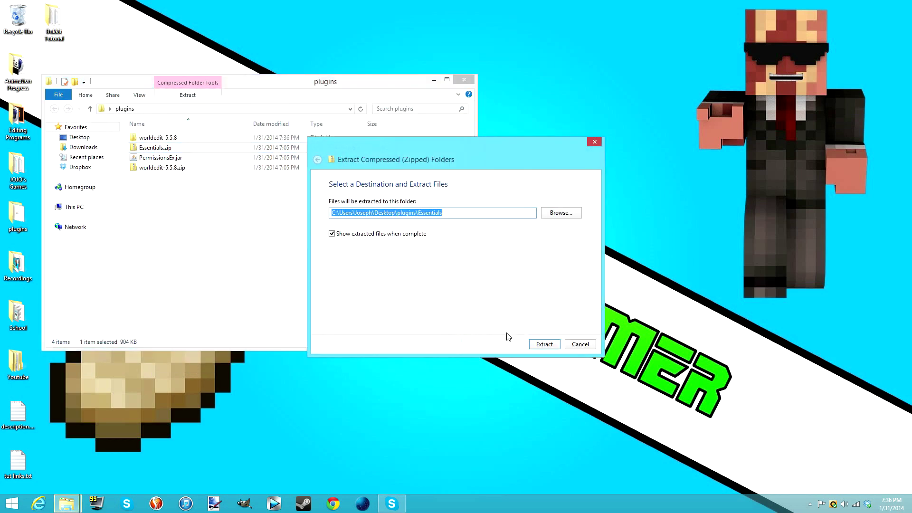
left_click(546, 346)
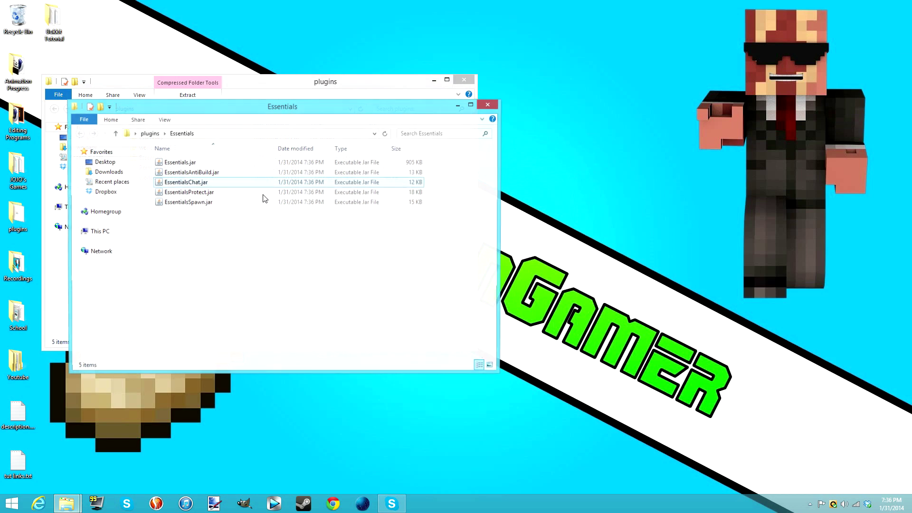
left_click(488, 105)
Delete Essentials.zip and worldedit-5.5.8.zip, then open worldedit-5.5.8 and select WorldEdit.jar
right_click(159, 158)
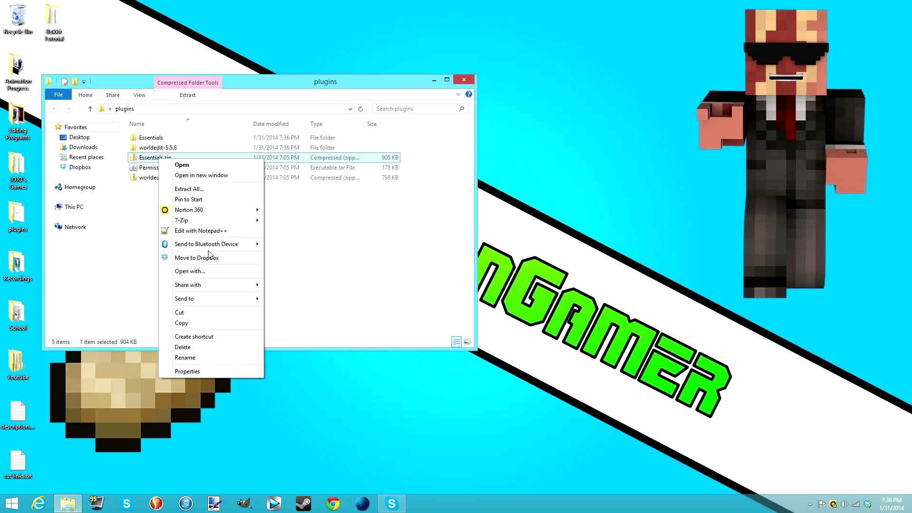
left_click(183, 347)
left_click(157, 168)
right_click(157, 171)
left_click(199, 358)
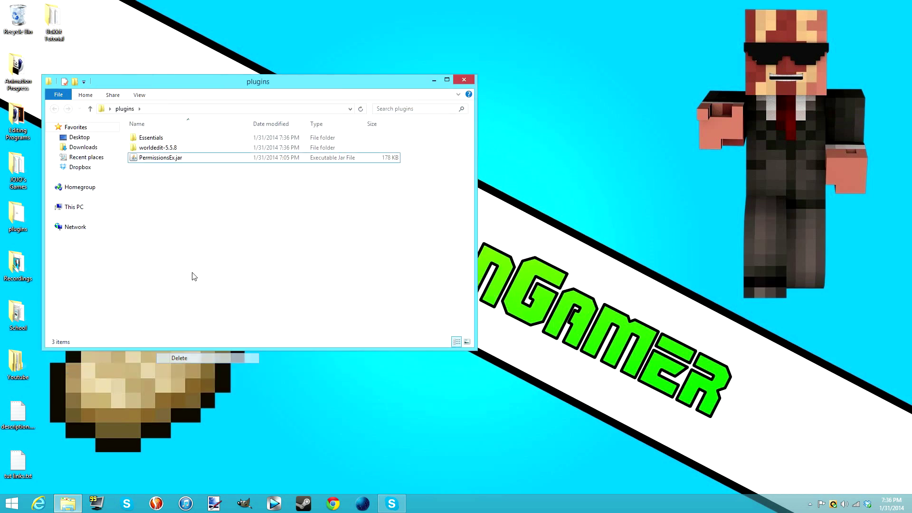
double_click(168, 151)
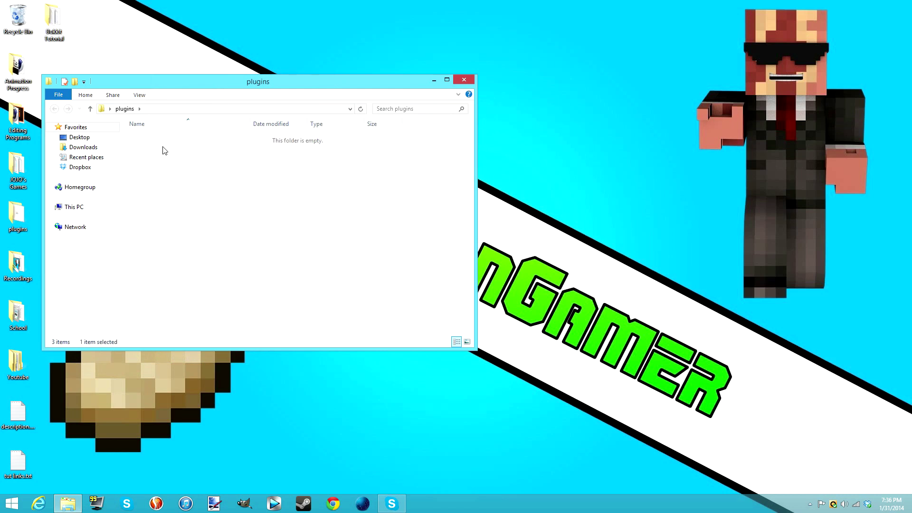
left_click(164, 178)
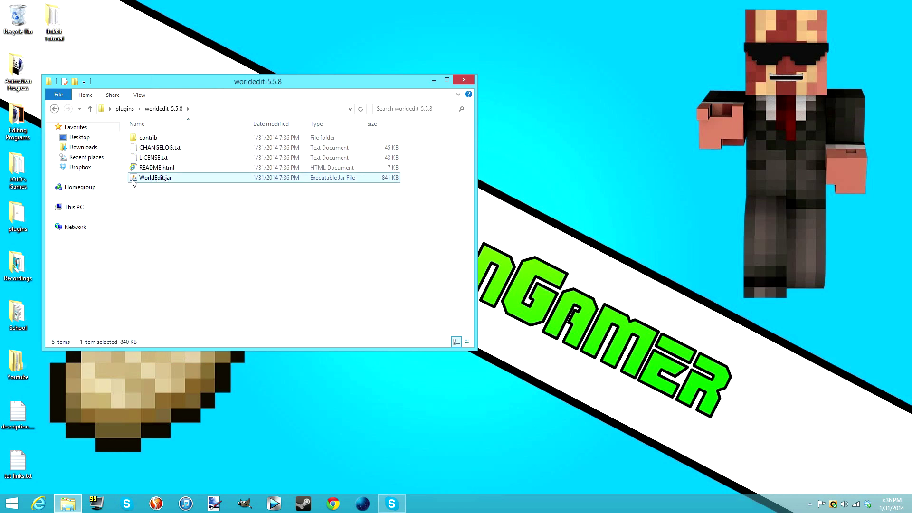
Move WorldEdit.jar and the five Essentials jars up into the plugins folder
left_click_drag(144, 182, 125, 109)
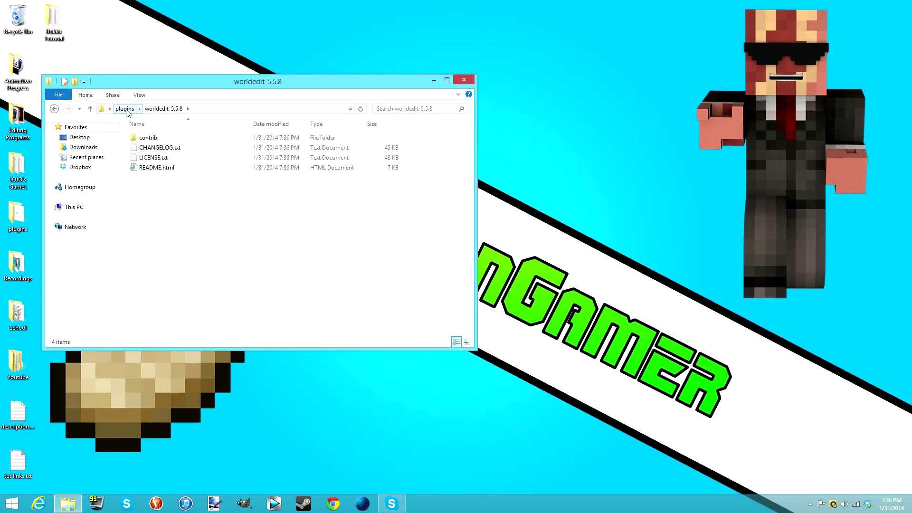
left_click(125, 110)
double_click(151, 138)
key("ctrl+a")
left_click_drag(153, 148, 126, 112)
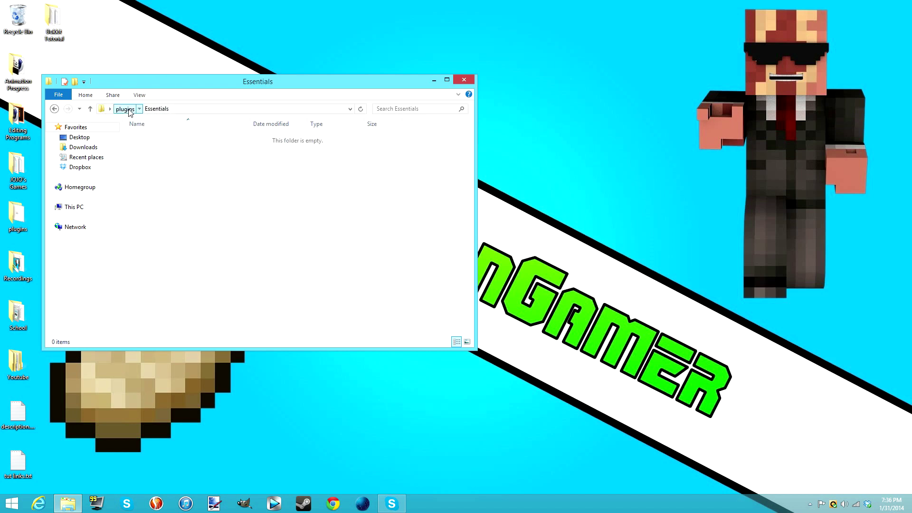
left_click(125, 109)
Delete the Essentials and worldedit-5.5.8 folders and move the plugins window right
left_click(160, 147, "shift")
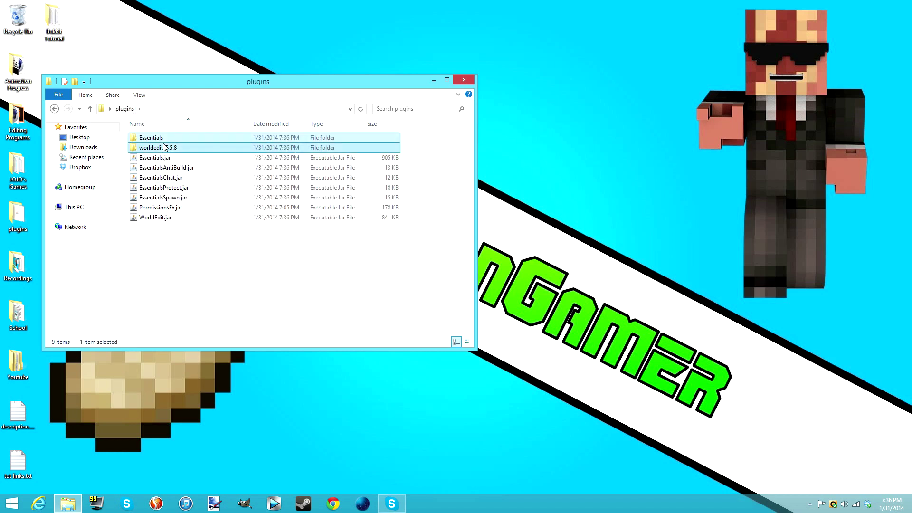
right_click(160, 145)
left_click(205, 280)
left_click_drag(165, 264, 180, 212)
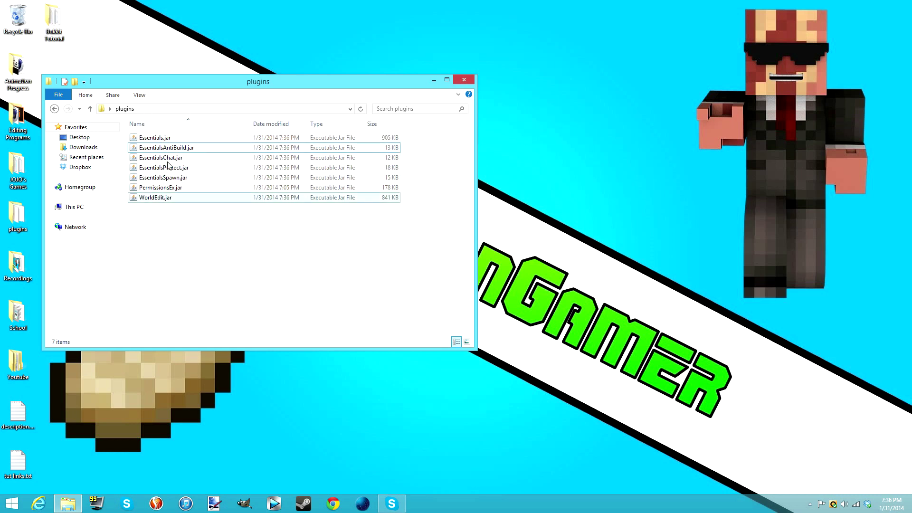
left_click(161, 188)
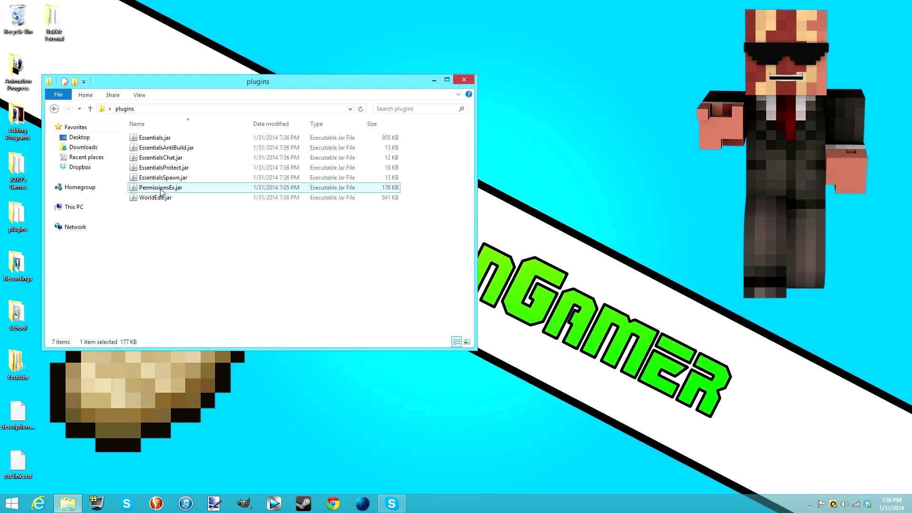
left_click_drag(455, 86, 709, 86)
left_click_drag(469, 200, 430, 226)
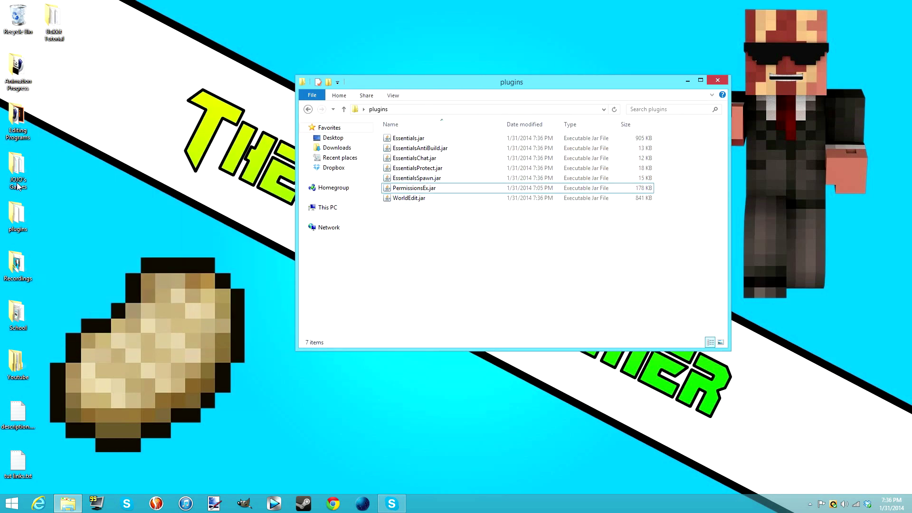
Move all seven plugin jars into Bukkit Tutorial's plugins folder and close the old plugins window
double_click(53, 20)
left_click_drag(478, 93, 248, 219)
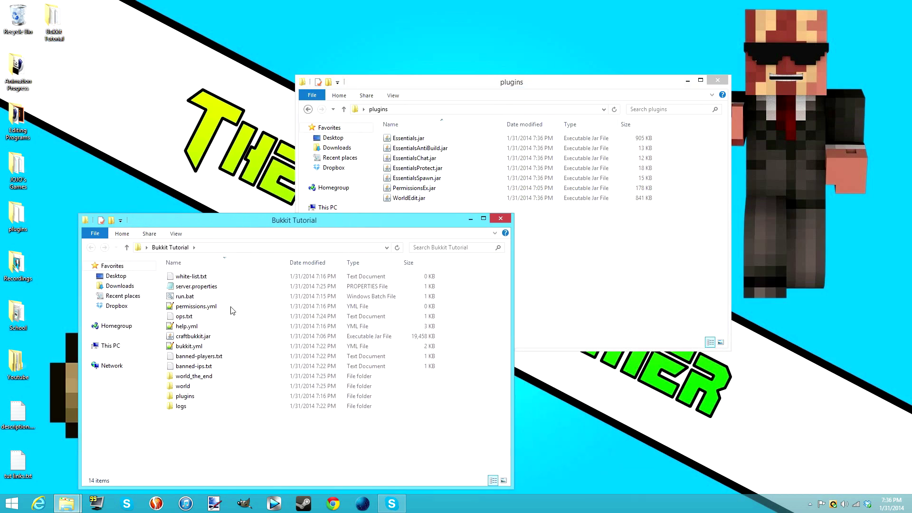
double_click(207, 400)
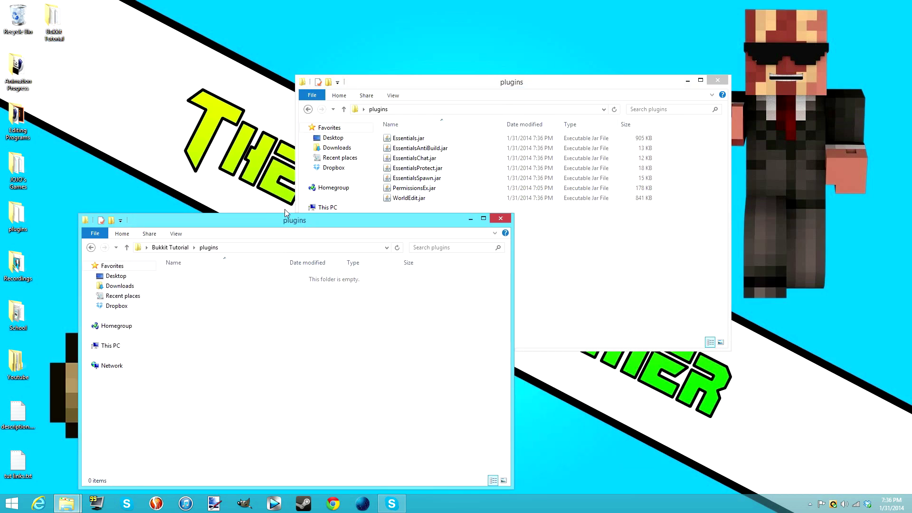
left_click(434, 206)
left_click_drag(413, 287, 409, 124)
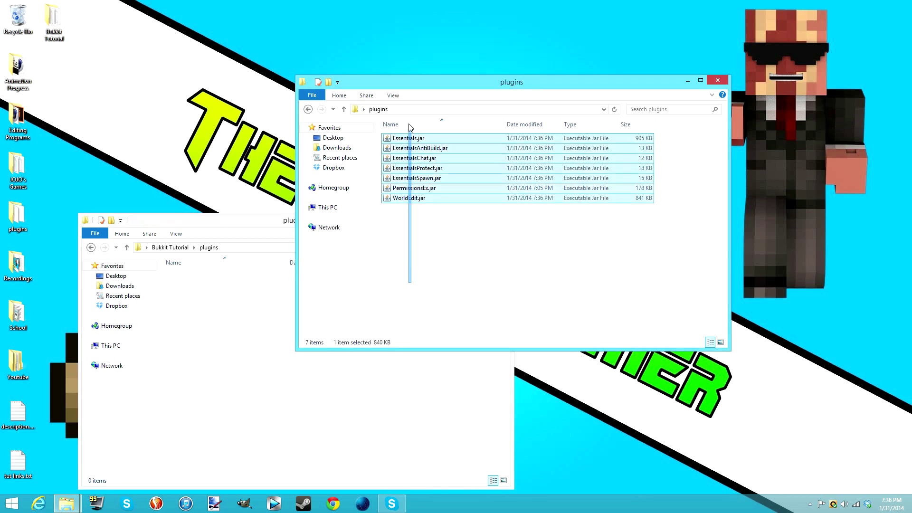
left_click_drag(416, 158, 264, 459)
left_click(227, 358)
left_click(170, 247)
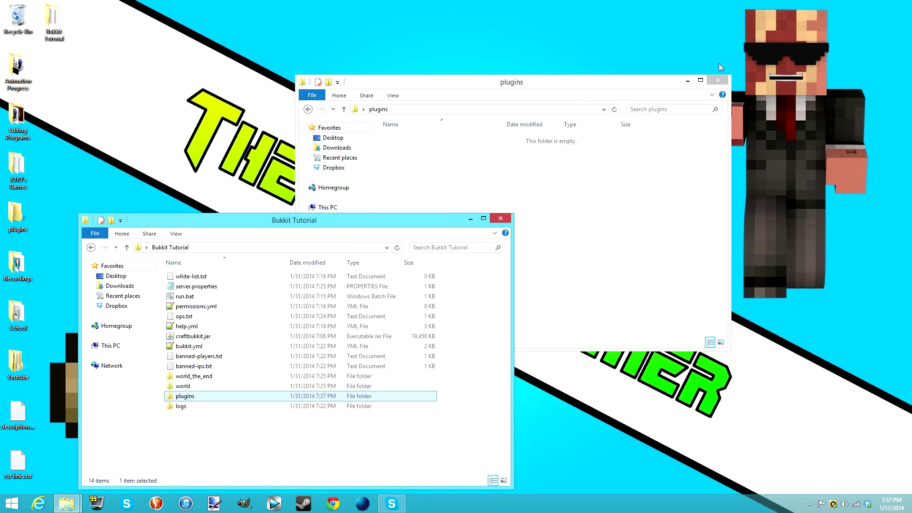
left_click(724, 85)
left_click(254, 433)
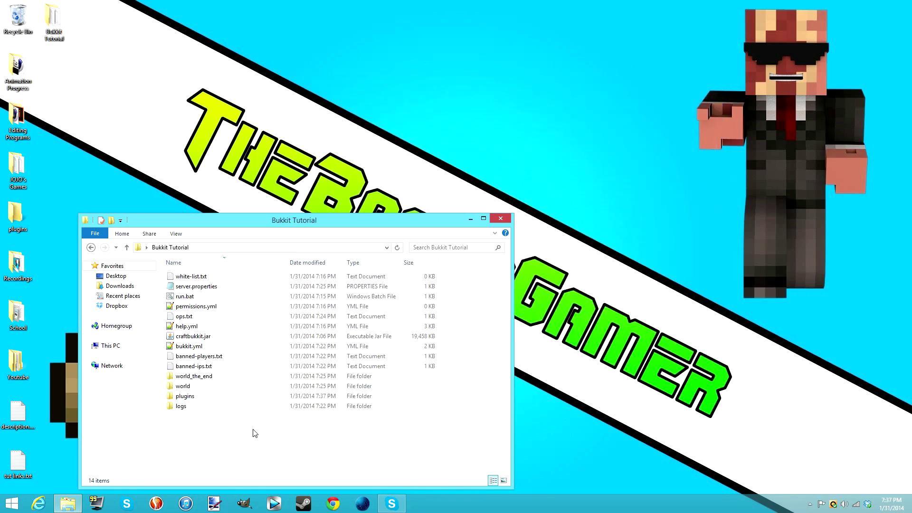
Start the server with run.bat, close the folder window and move the console top-right
double_click(183, 297)
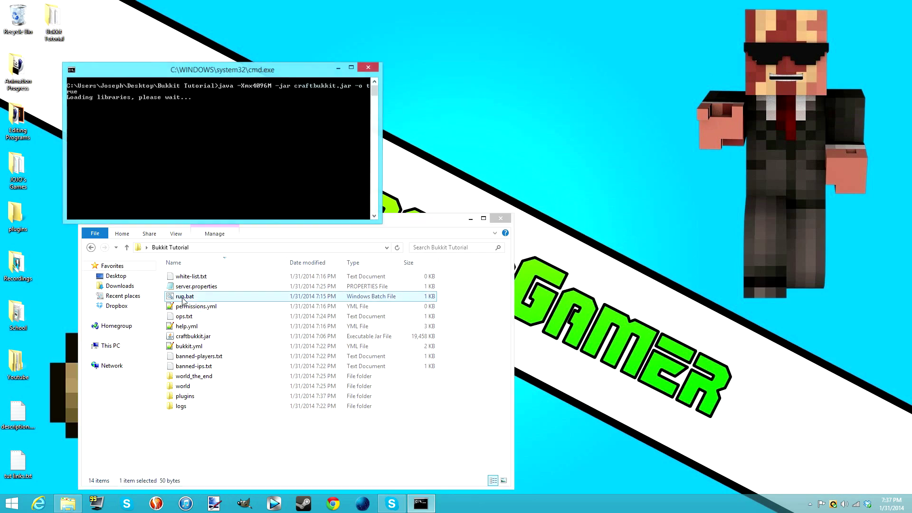
left_click(501, 219)
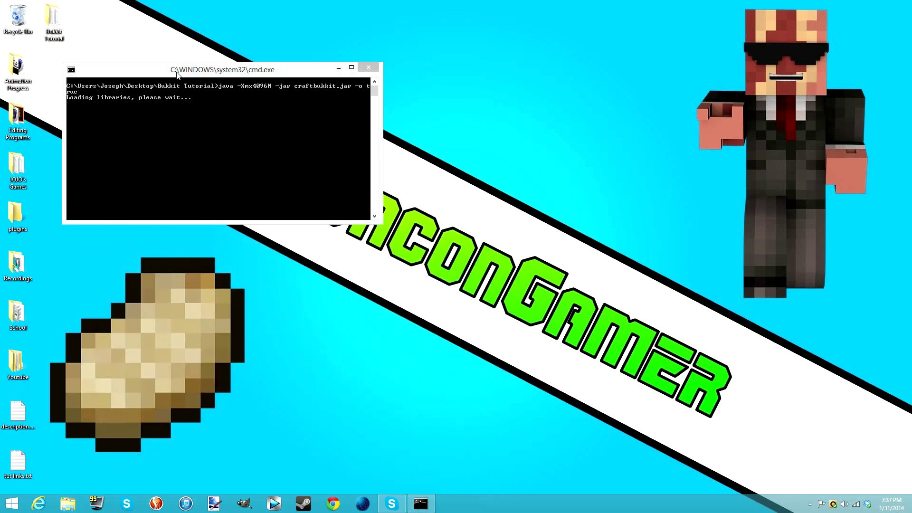
left_click_drag(176, 74, 698, 26)
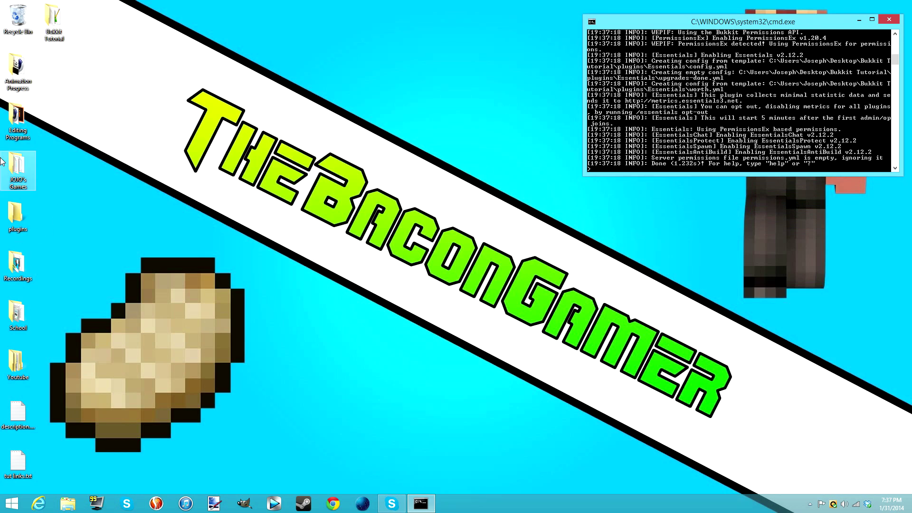
double_click(54, 21)
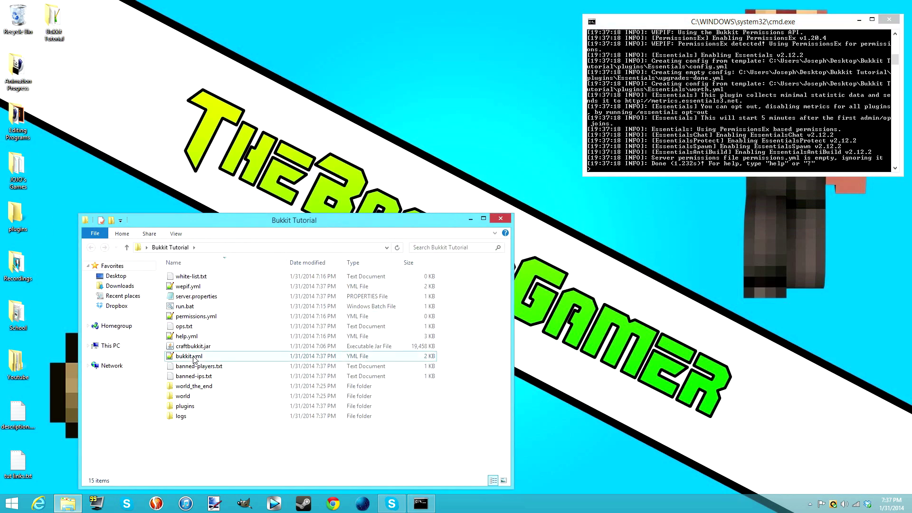
Check the new Essentials, PermissionsEx, PluginMetrics and WorldEdit folders in plugins, then close the window
double_click(185, 406)
left_click(197, 306)
left_click(209, 277, "shift")
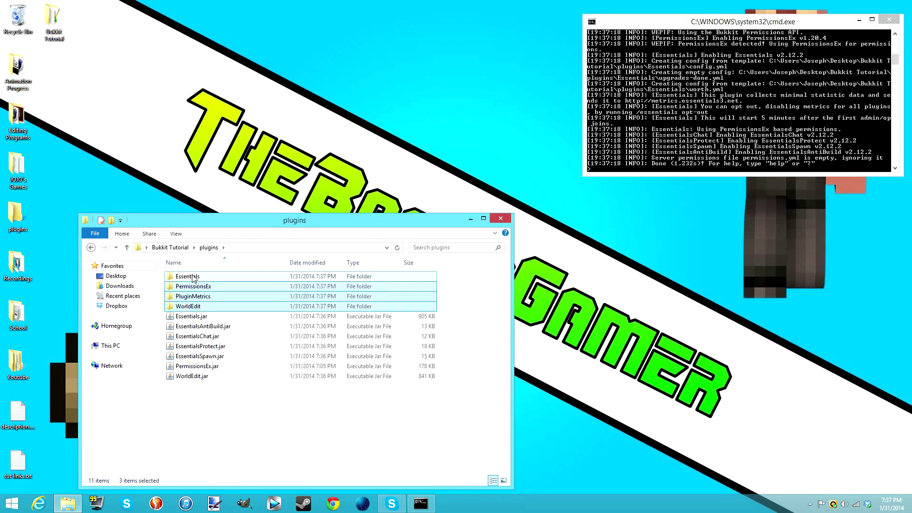
left_click(217, 405)
left_click(193, 296)
left_click(501, 220)
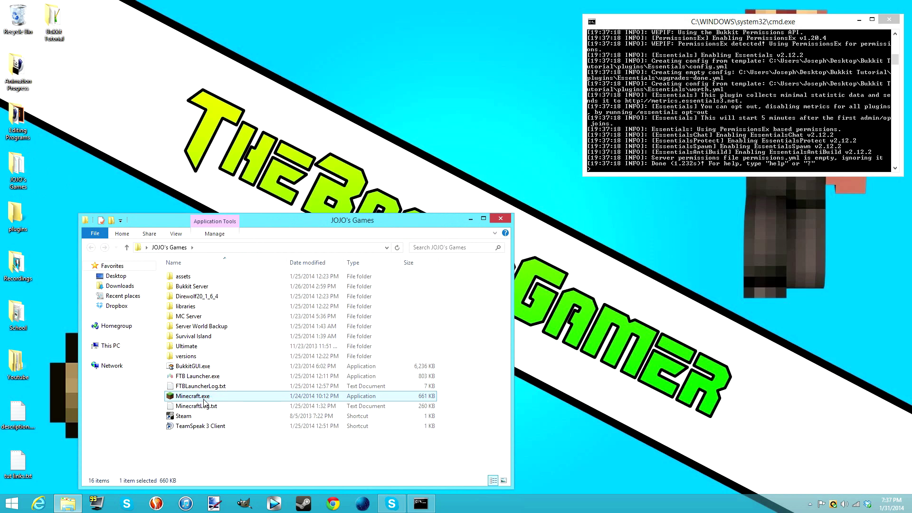
Launch Minecraft 1.7.4 from the launcher with Play and move its window upper-left
left_click(248, 219)
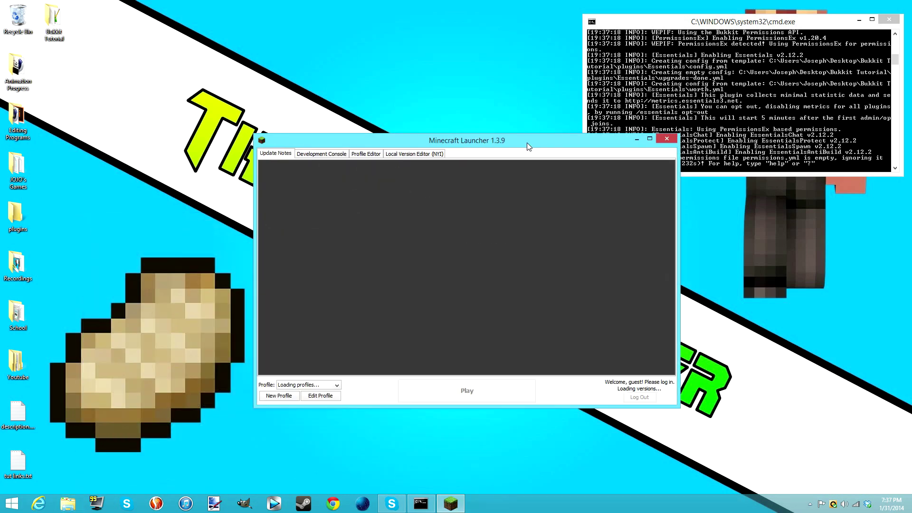
left_click_drag(526, 143, 366, 37)
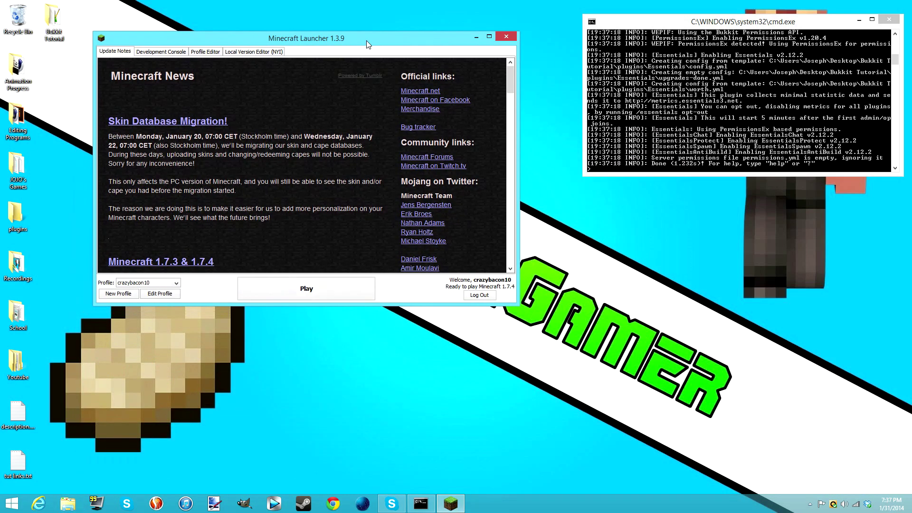
left_click(318, 290)
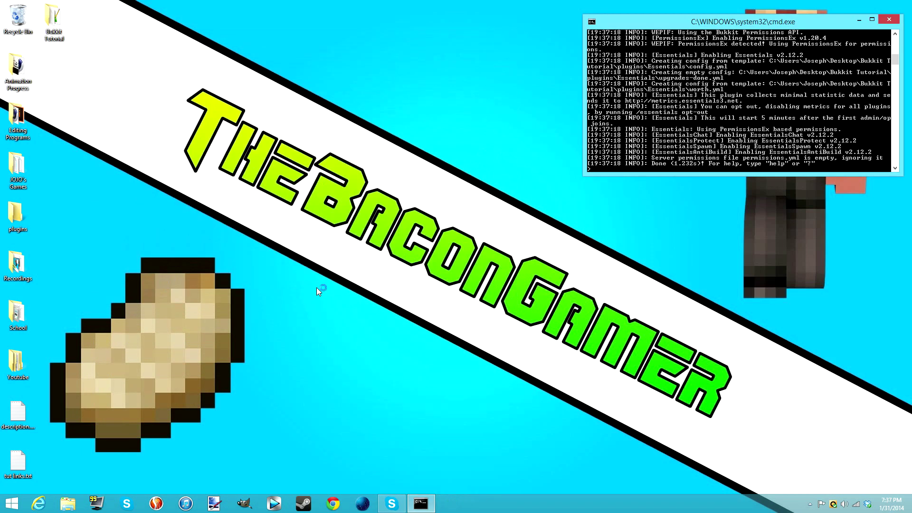
left_click_drag(484, 150, 326, 29)
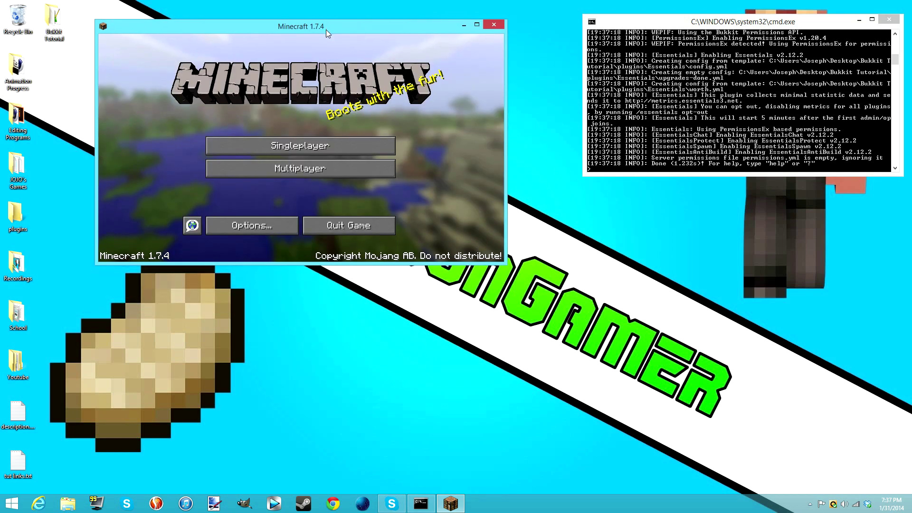
Select Tutorial Server in the Multiplayer server list and join it
left_click(331, 172)
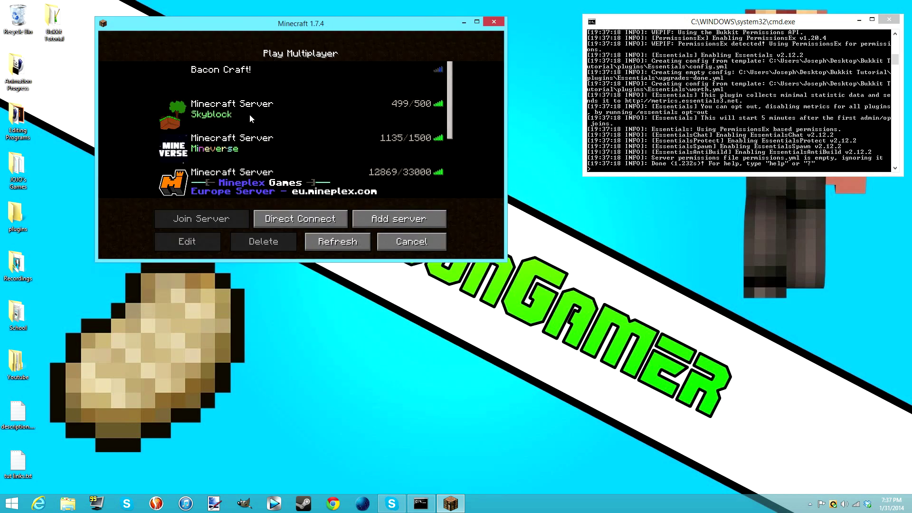
scroll(292, 183, "down", 6)
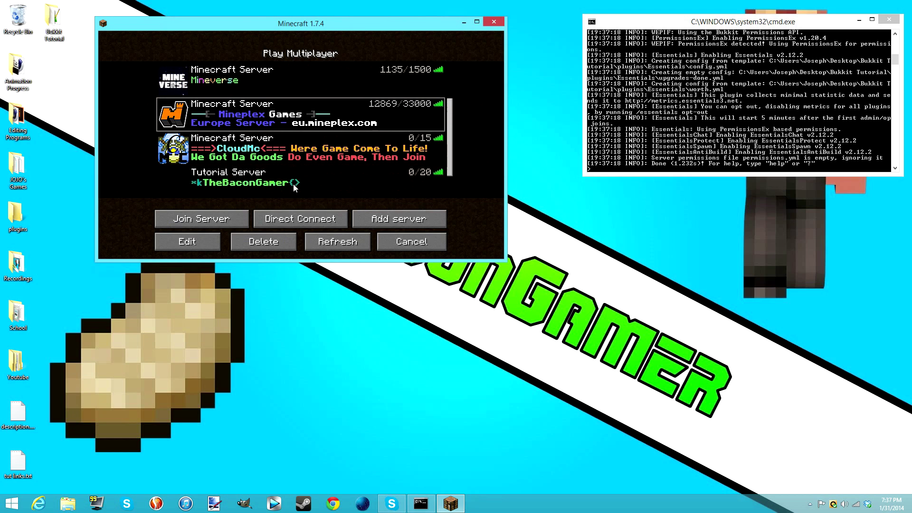
left_click(289, 145)
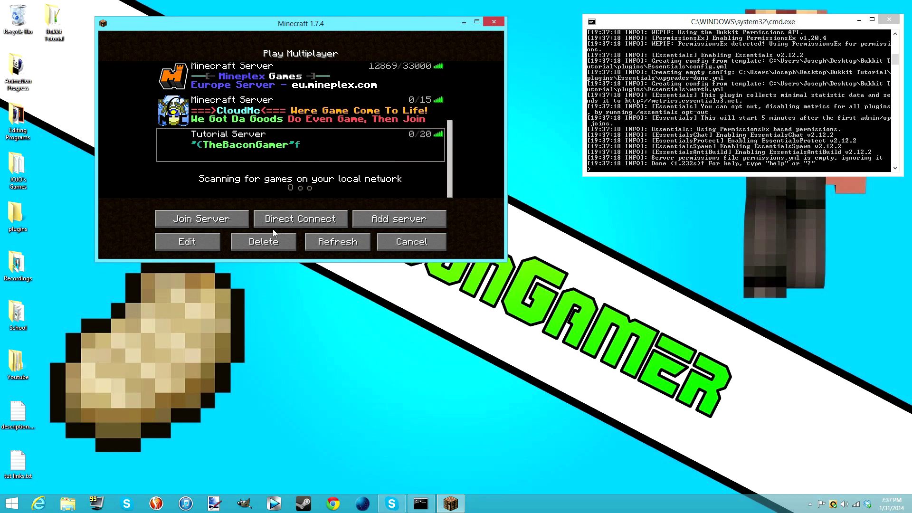
left_click(238, 222)
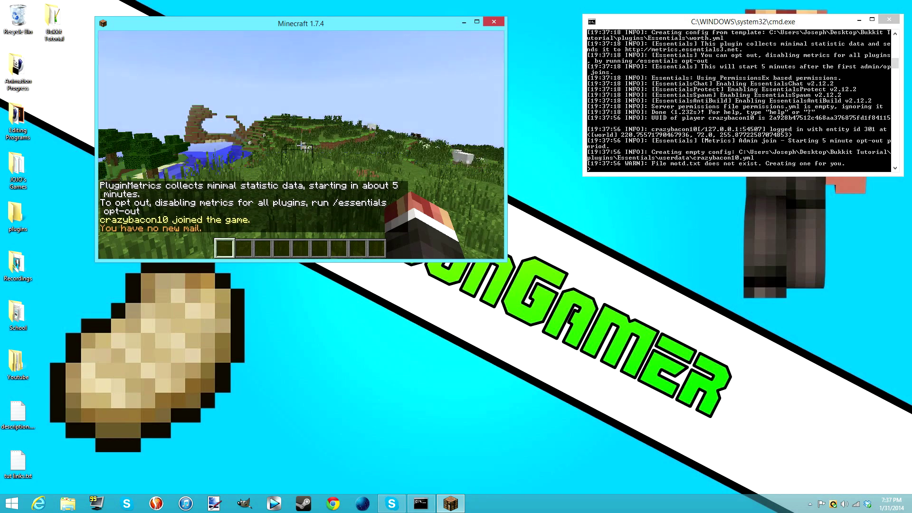
Walk forward across the grassland toward the mountain and pick a Grass Block into hotbar slot one
mouse_move(301, 146)
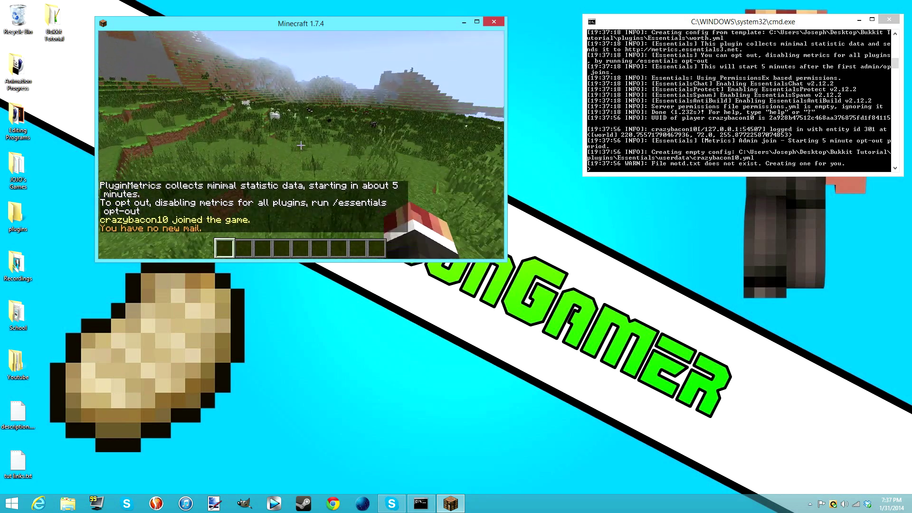
key("w")
key("w")
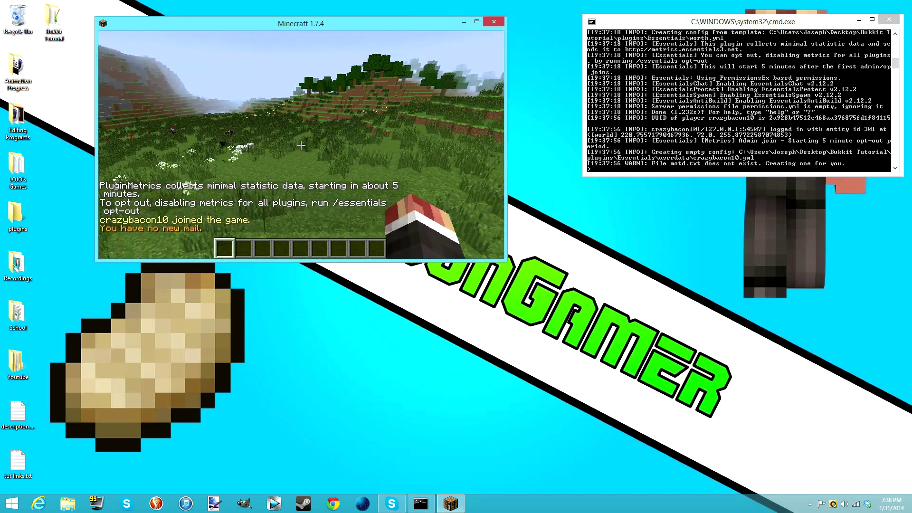
key("w")
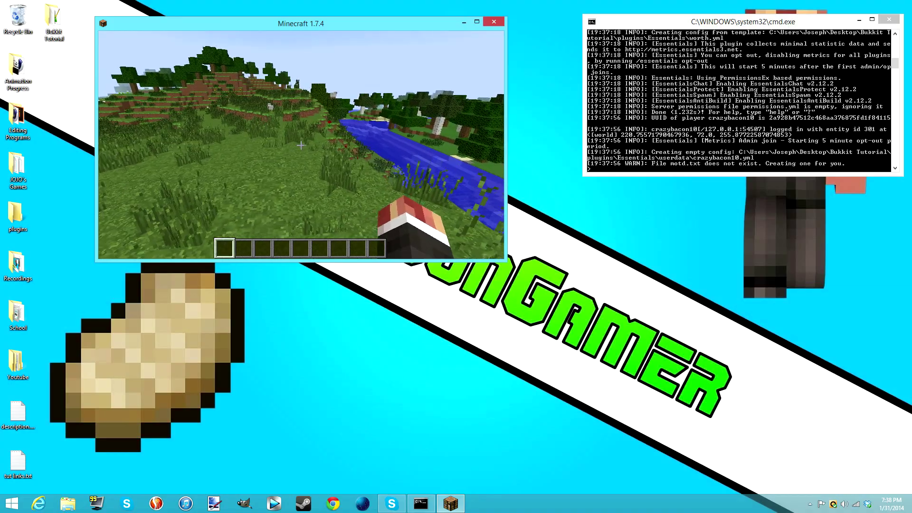
key("w")
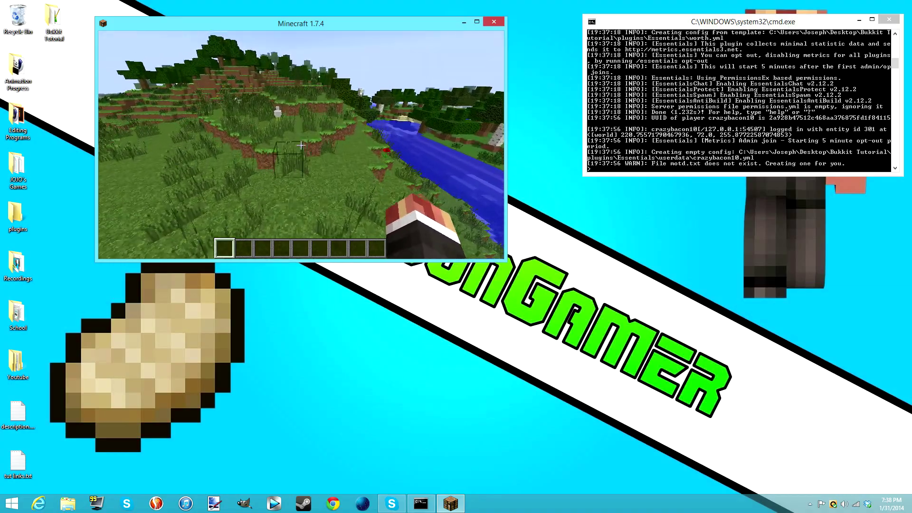
key("w")
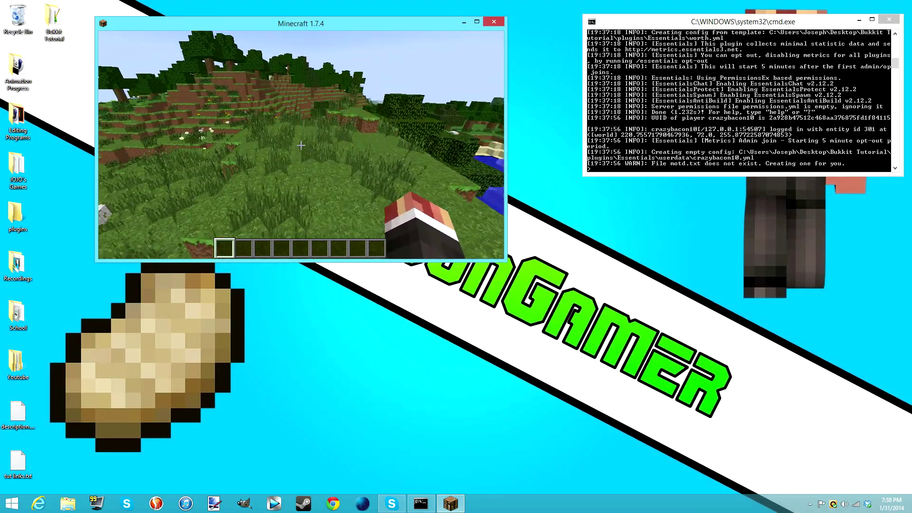
key("w")
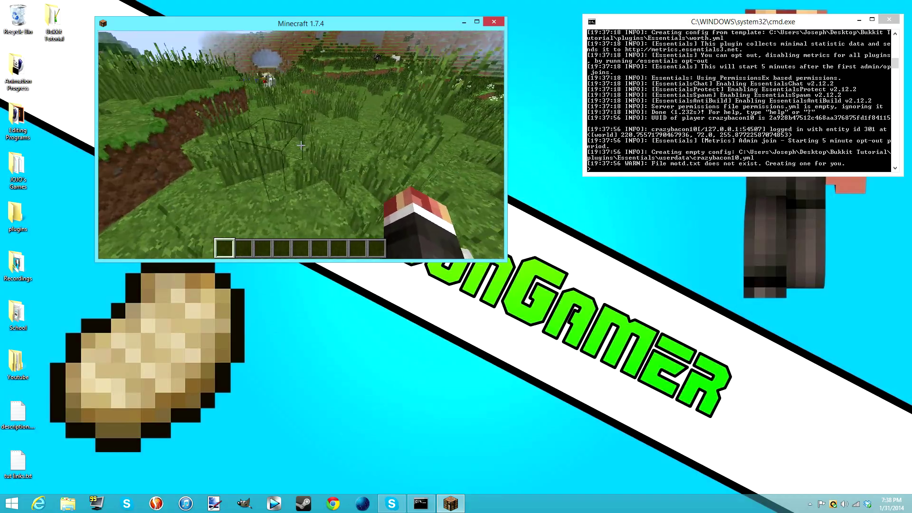
key("w")
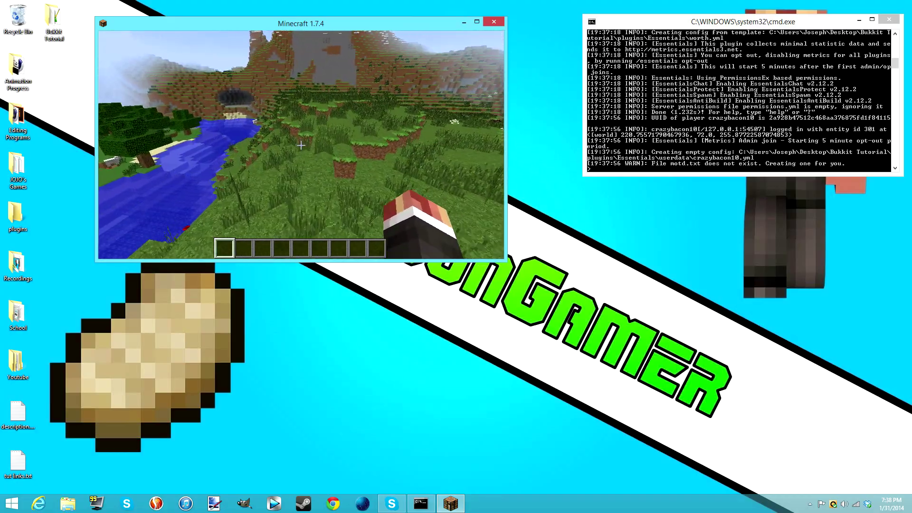
key("w")
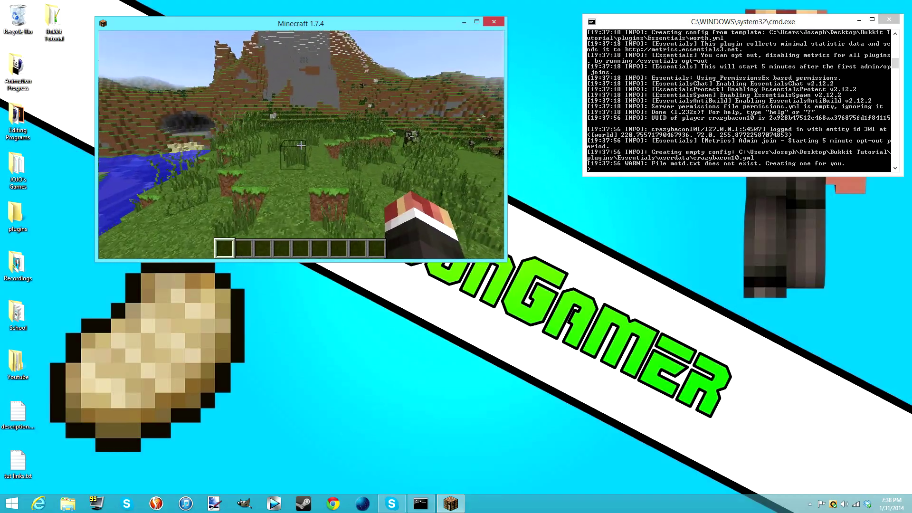
middle_click(301, 146)
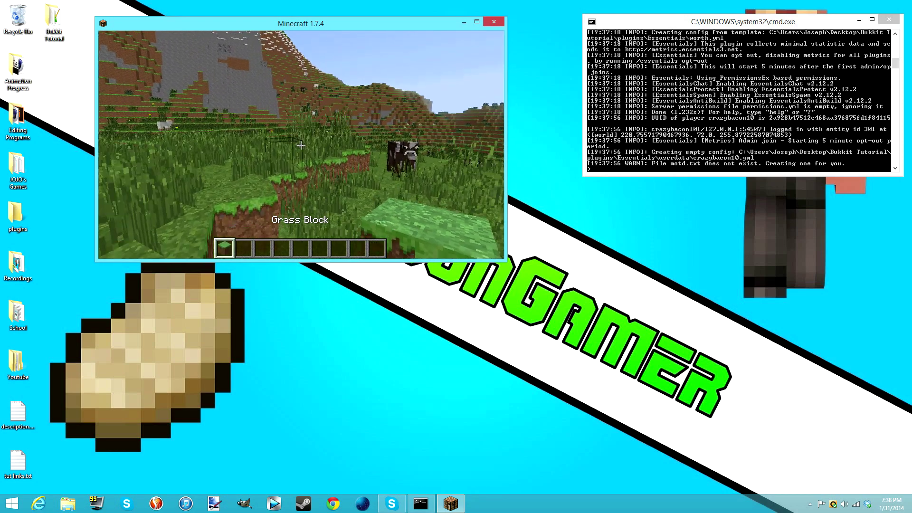
Wear the grass block as a hat with /hat and check the worn equipment
type("t/hat")
key("Return")
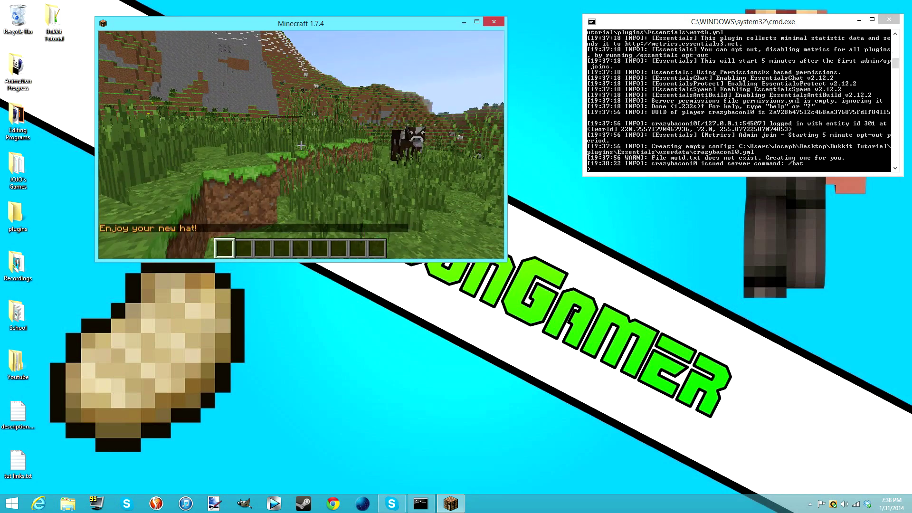
key("e")
left_click(381, 221)
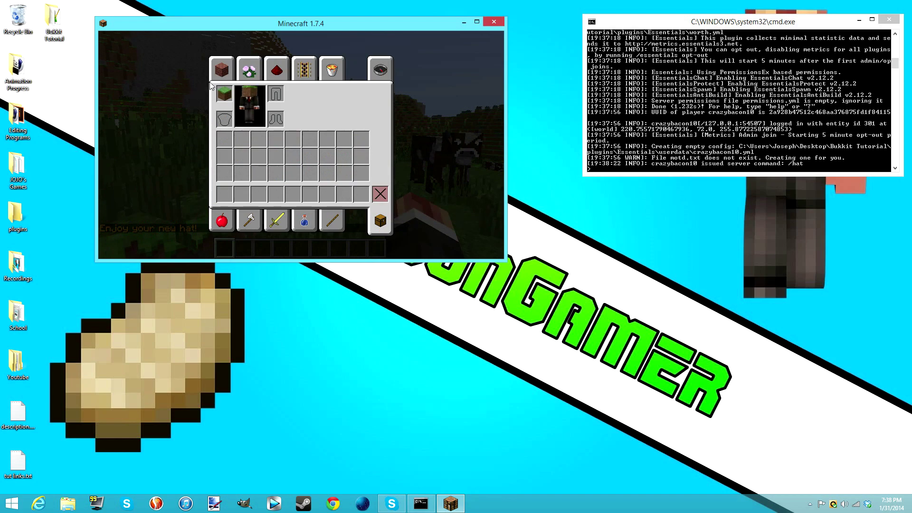
key("e")
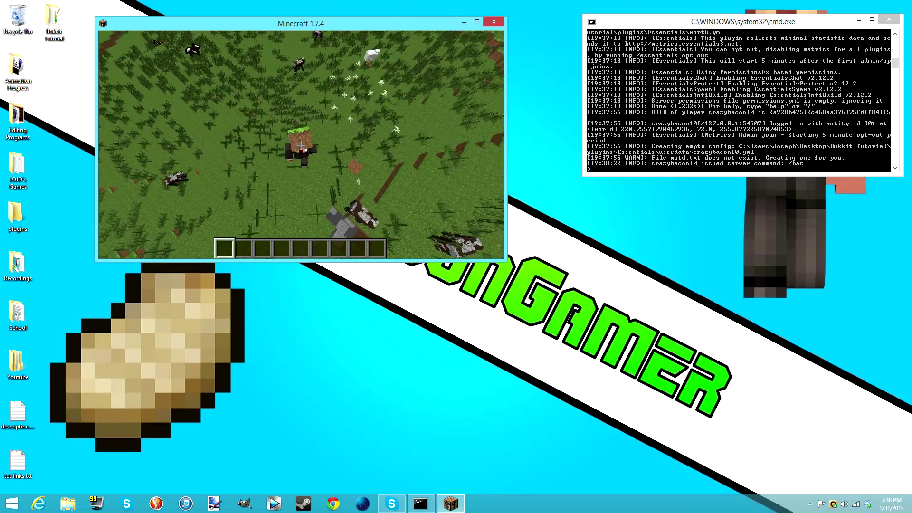
Send /hat again, then try /hat un to take the hat off
key("slash")
type("hat")
key("Return")
key("slash")
type("hat")
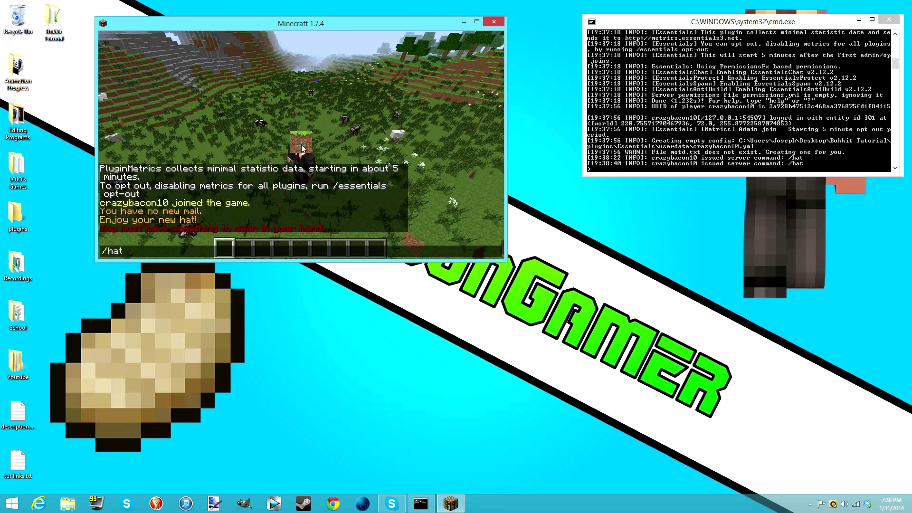
type(" un")
key("Return")
Try the haoff and hatoff variants to remove the hat and recheck the inventory
key("slash")
type("hat u")
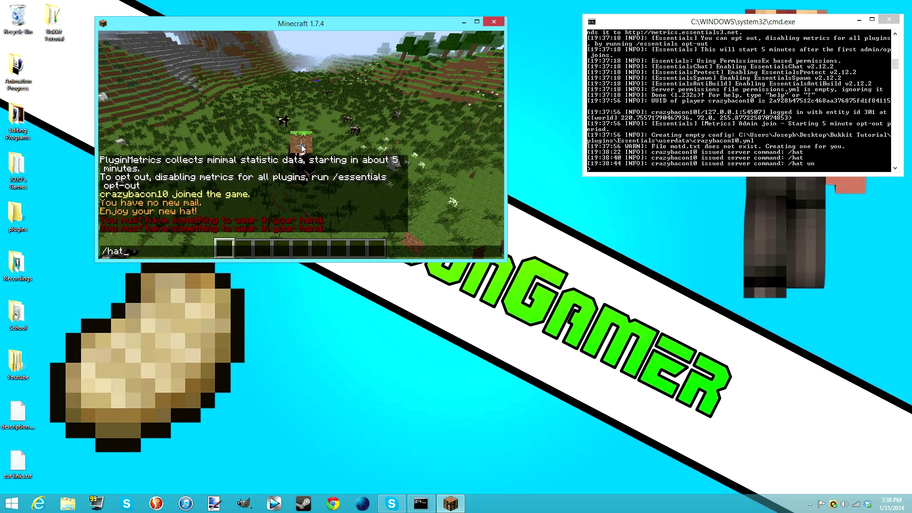
type("ff")
key("Return")
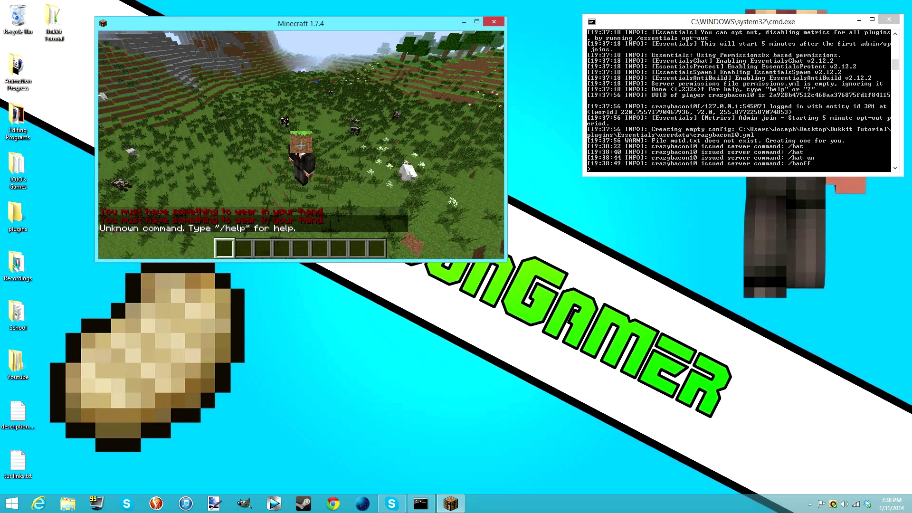
key("slash")
key("Up")
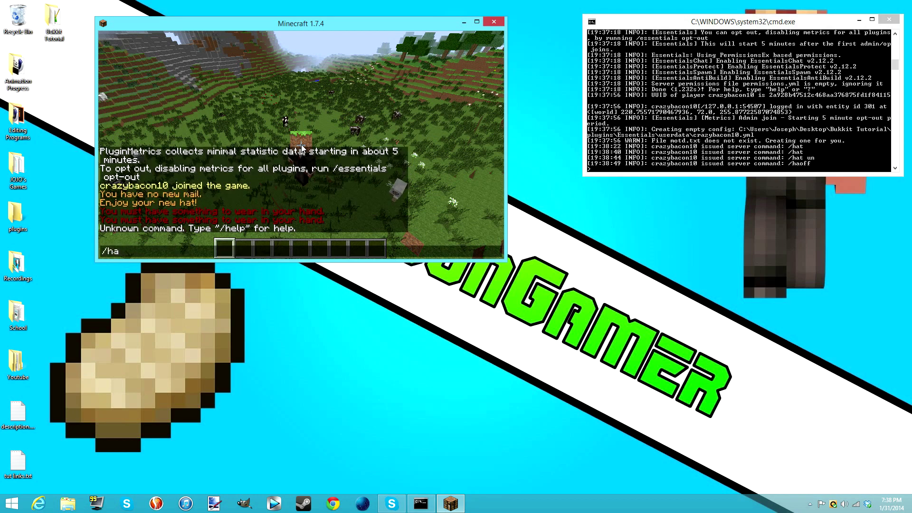
type("f")
key("Return")
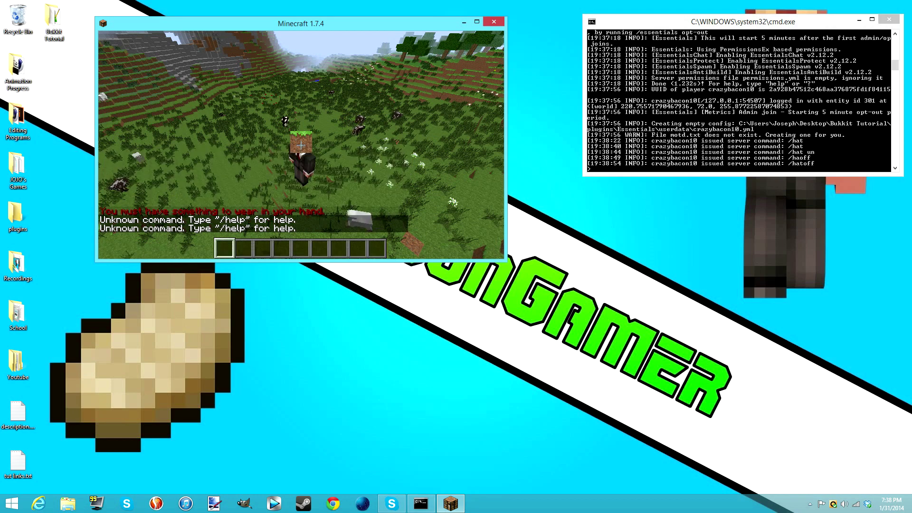
key("e")
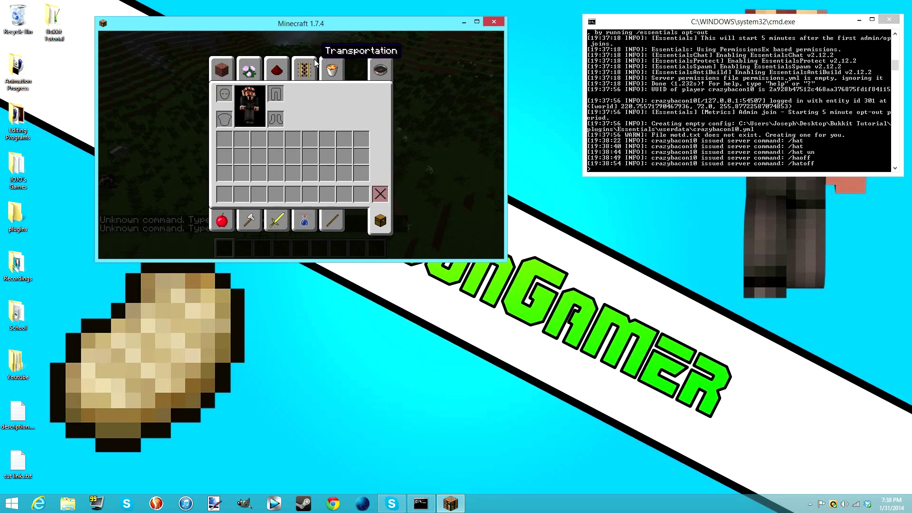
key("e")
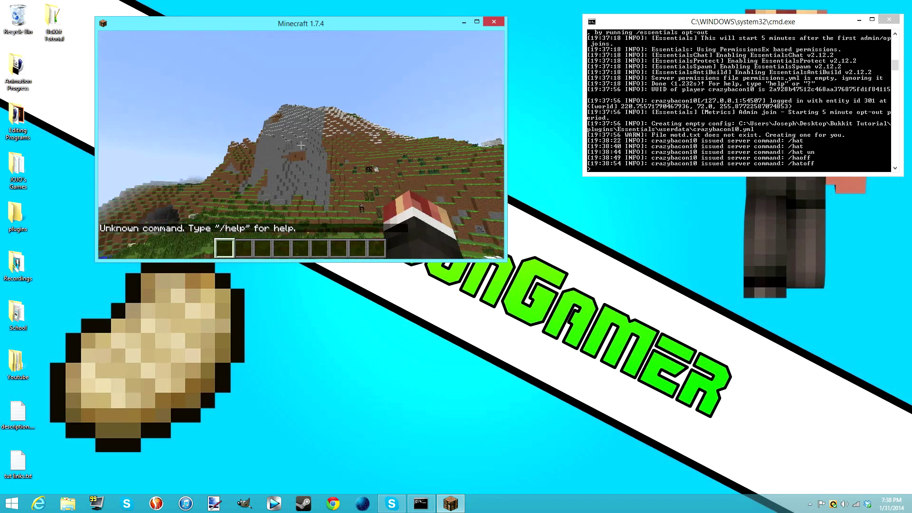
key("slash")
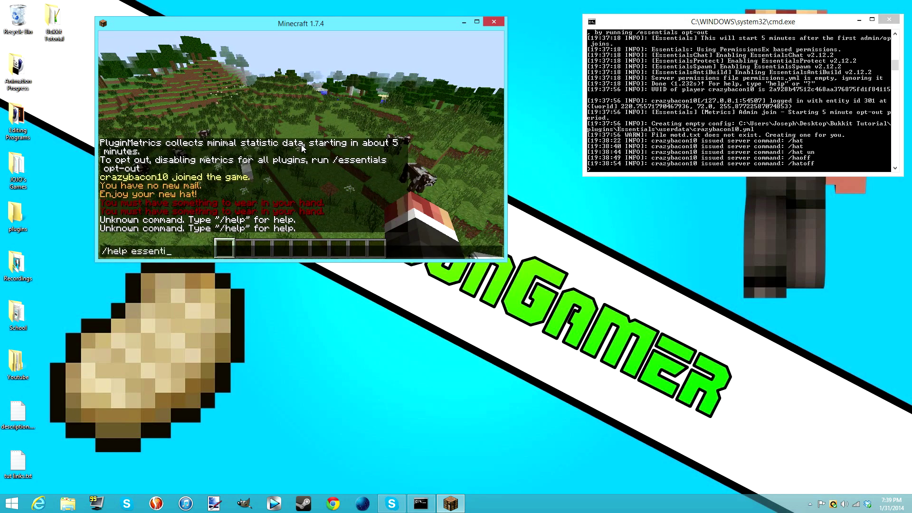
List the Essentials help commands with /help essentials, then mark yourself AFK with /afk
key("Return")
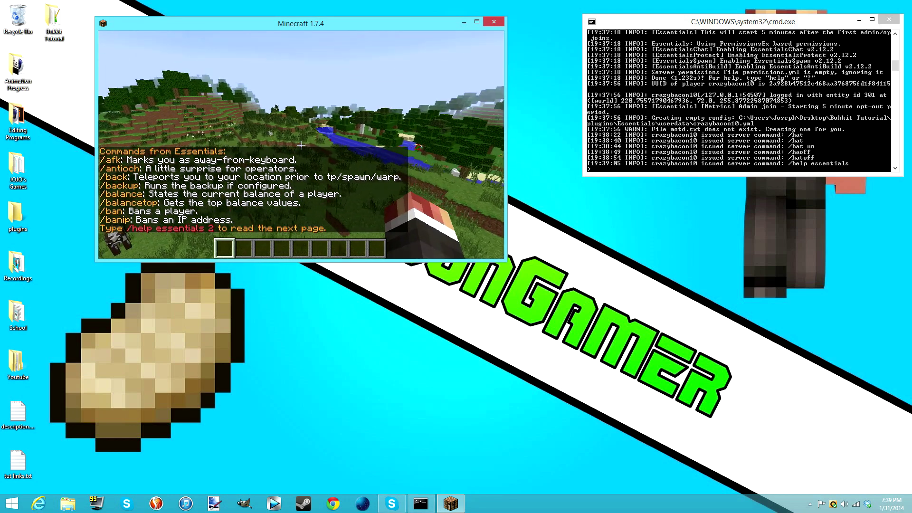
key("t")
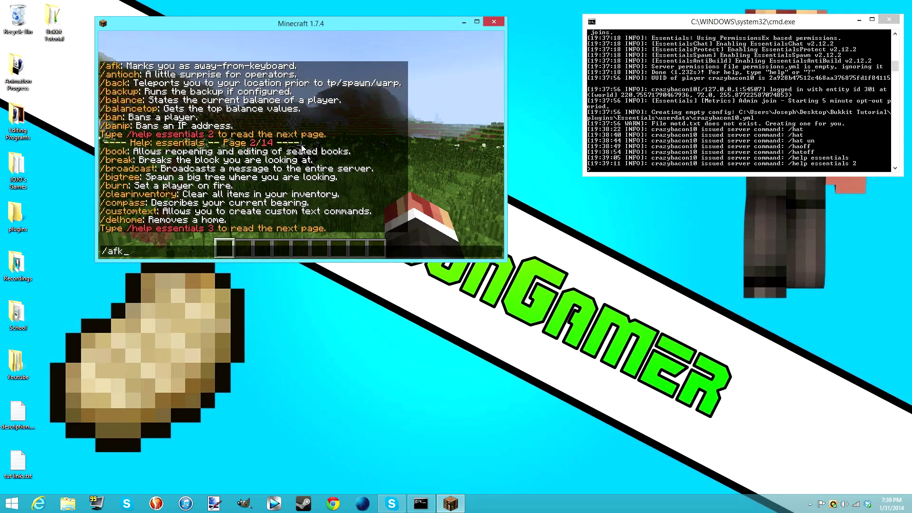
key("Return")
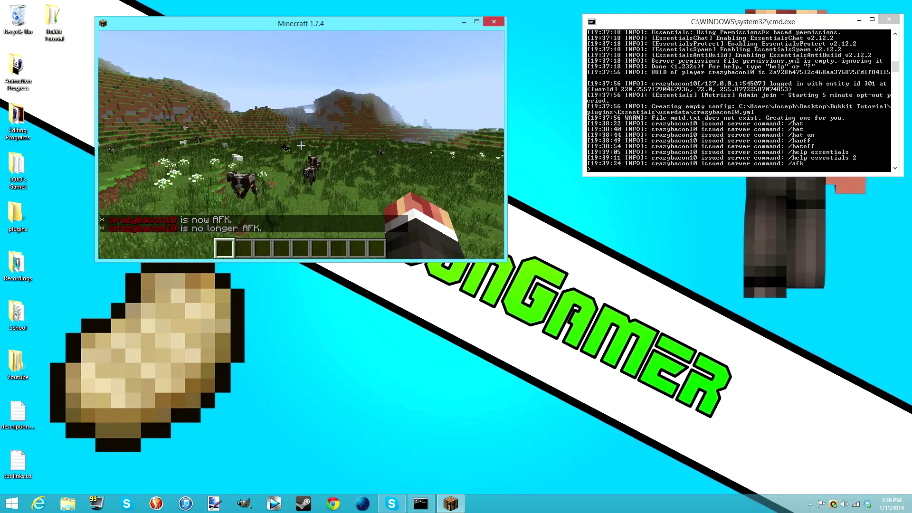
Post the test chat message 'sd' and get the WorldEdit wooden axe wand with //wand
type("sd")
key("Return")
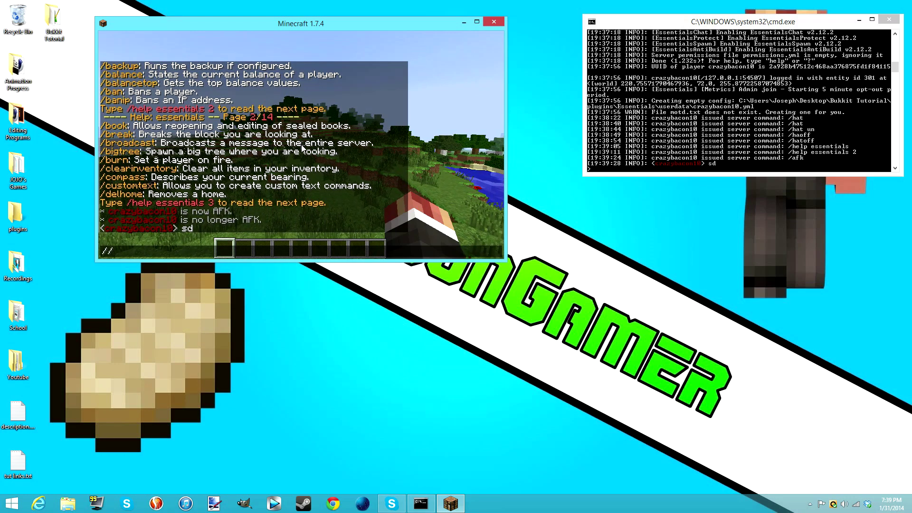
key("Return")
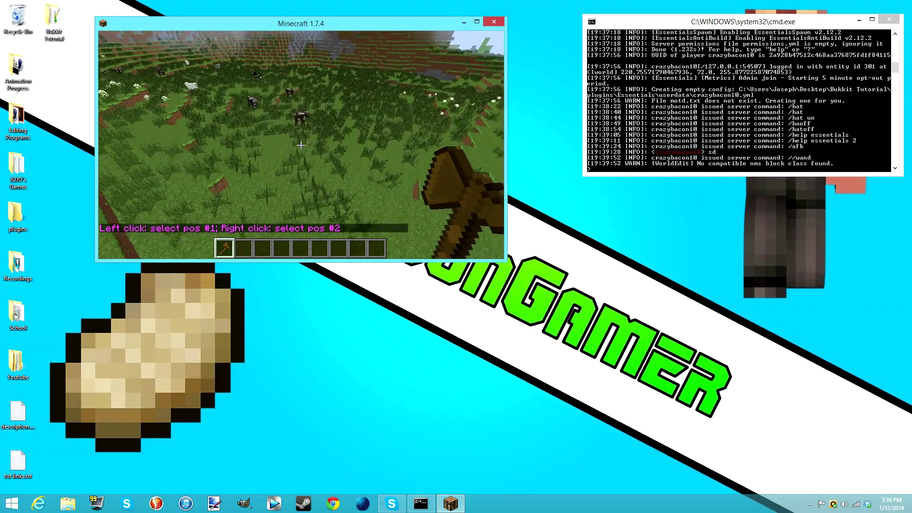
scroll(301, 144, "down", 1)
scroll(301, 145, "up", 1)
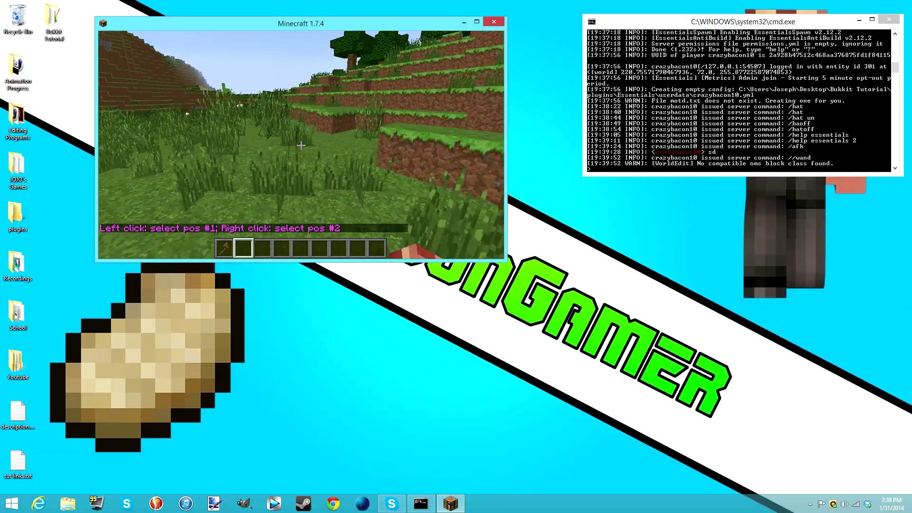
scroll(301, 145, "down", 1)
scroll(301, 144, "up", 1)
scroll(301, 145, "down", 1)
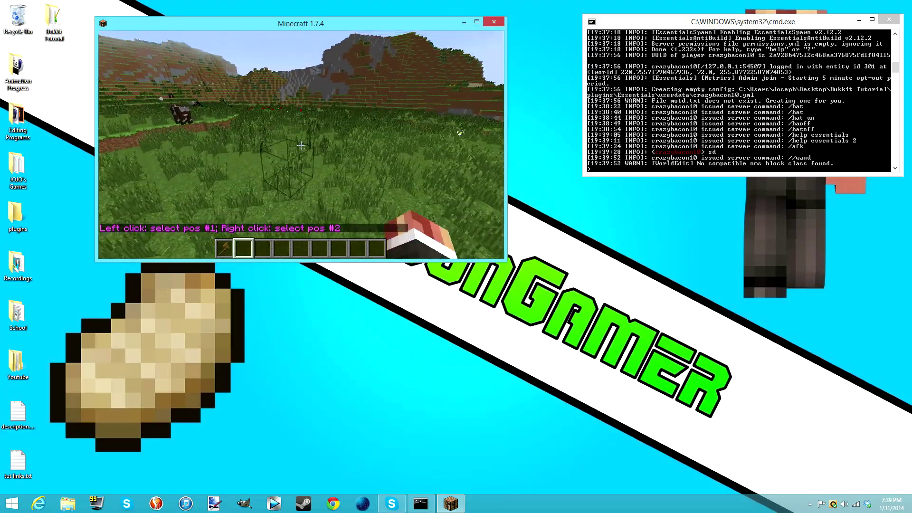
scroll(301, 145, "up", 1)
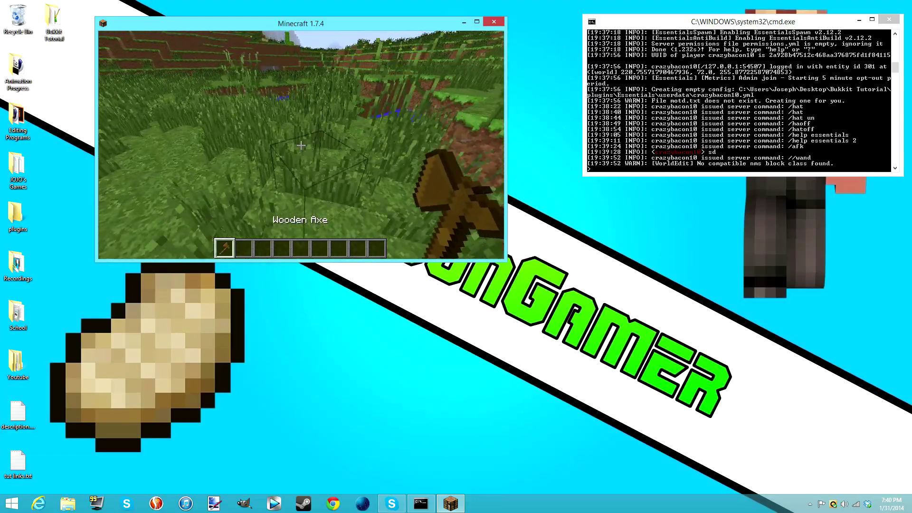
Set both selection corners on the grass with the wand and //cut the region
left_click(301, 145)
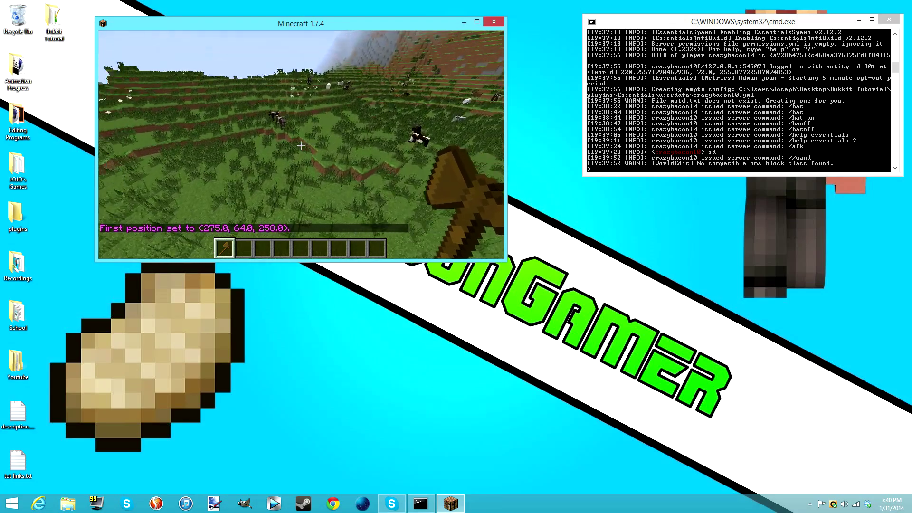
right_click(301, 144)
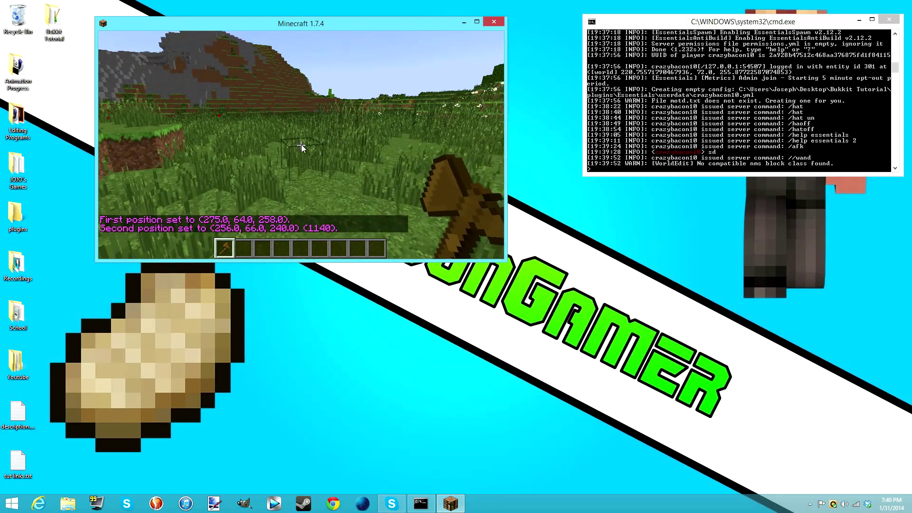
key("slash")
type("//")
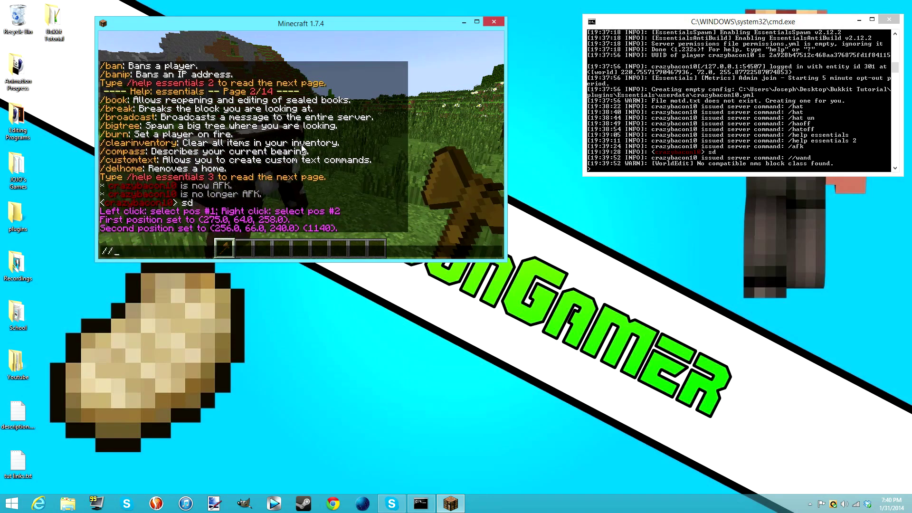
type("cut")
key("Return")
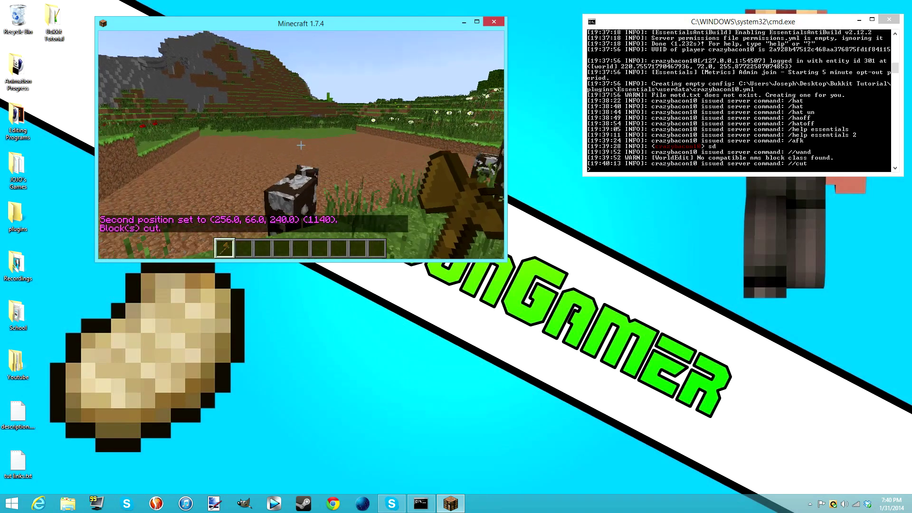
Restore the cut grass with /undo and hold the wooden axe again
key("2")
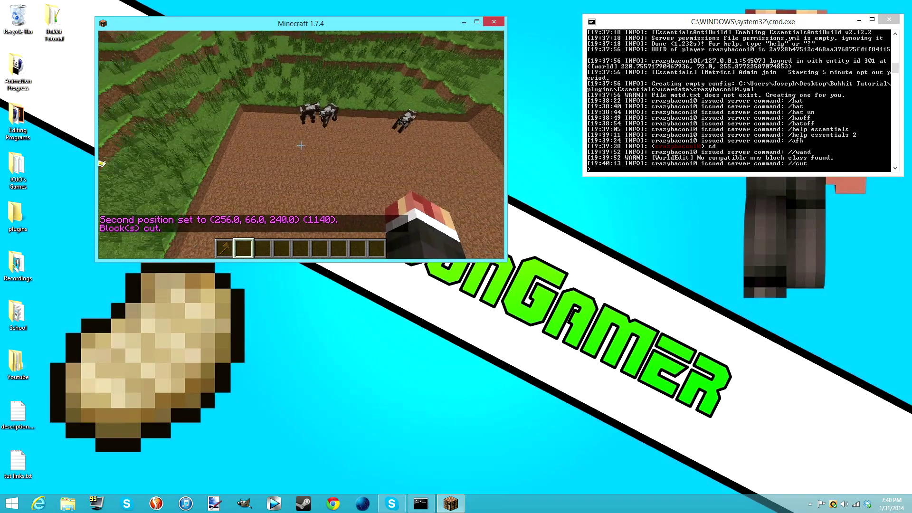
key("slash")
type("undo")
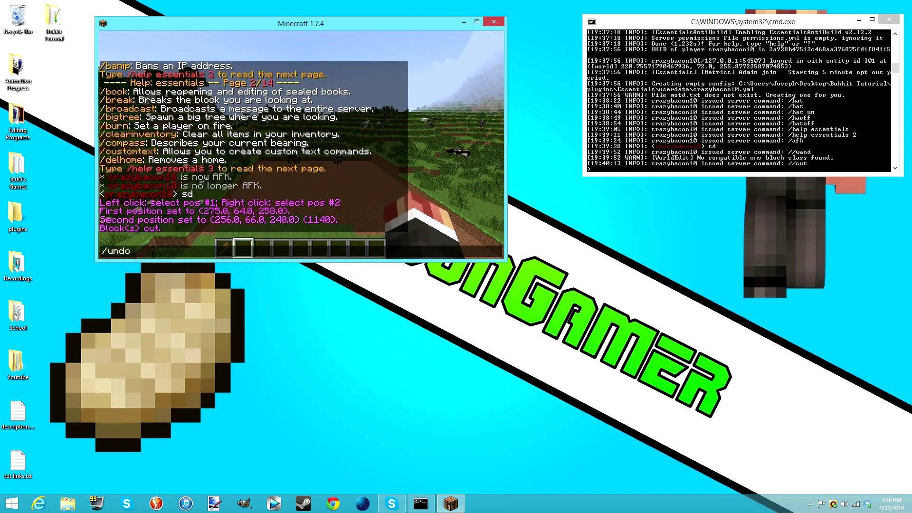
key("Return")
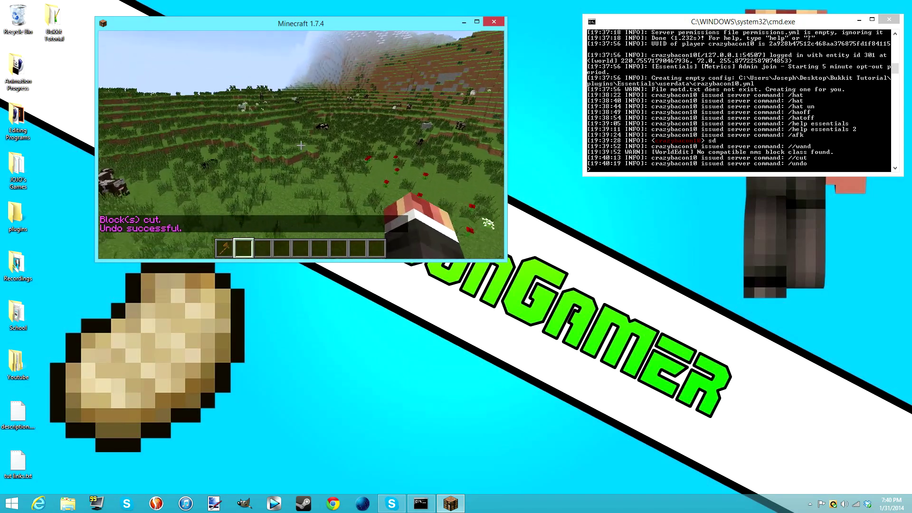
key("1")
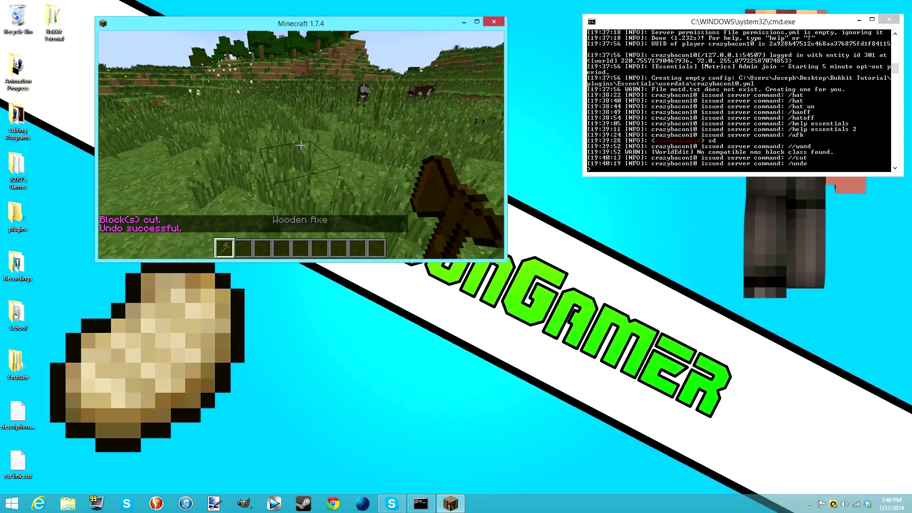
key("2")
key("1")
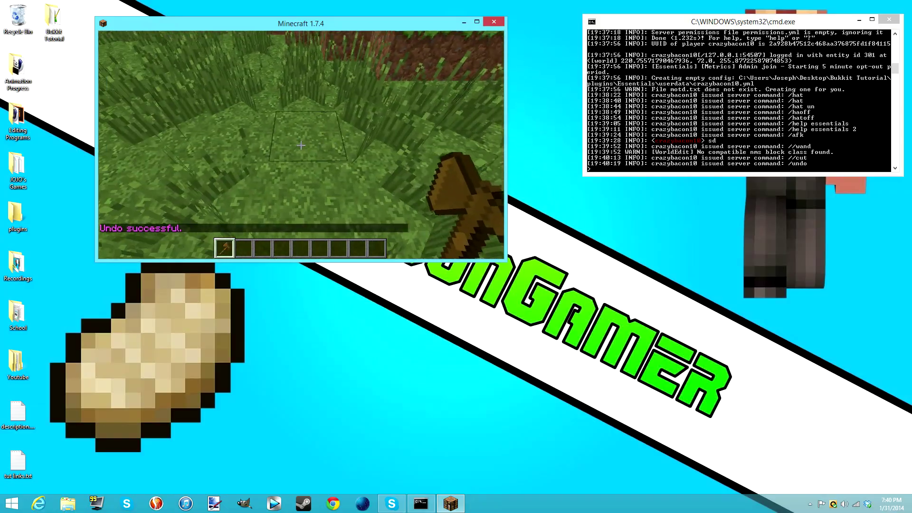
Select a new region and fill it with wooden planks using //set wood
left_click(301, 146)
right_click(301, 145)
type("//set wood")
key("Return")
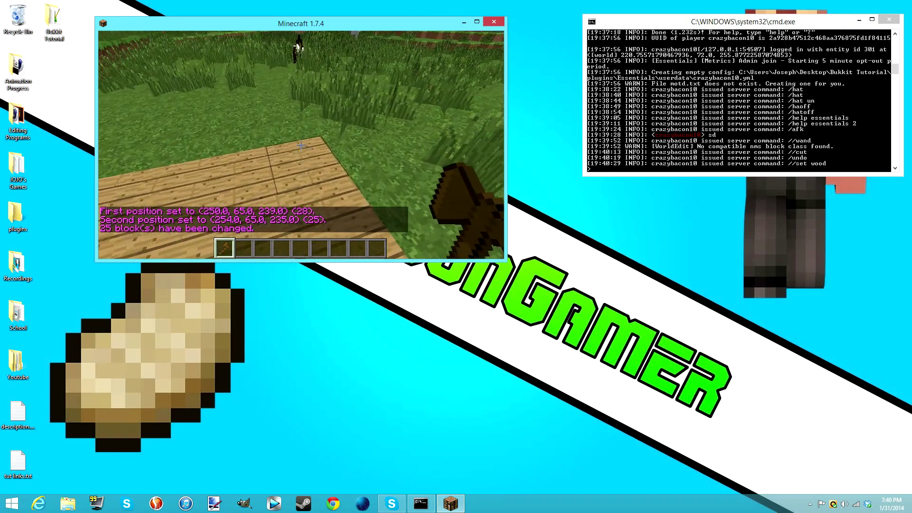
Reselect corners and build cobblestone walls with //walls cobble
left_click(301, 145)
left_click(301, 145)
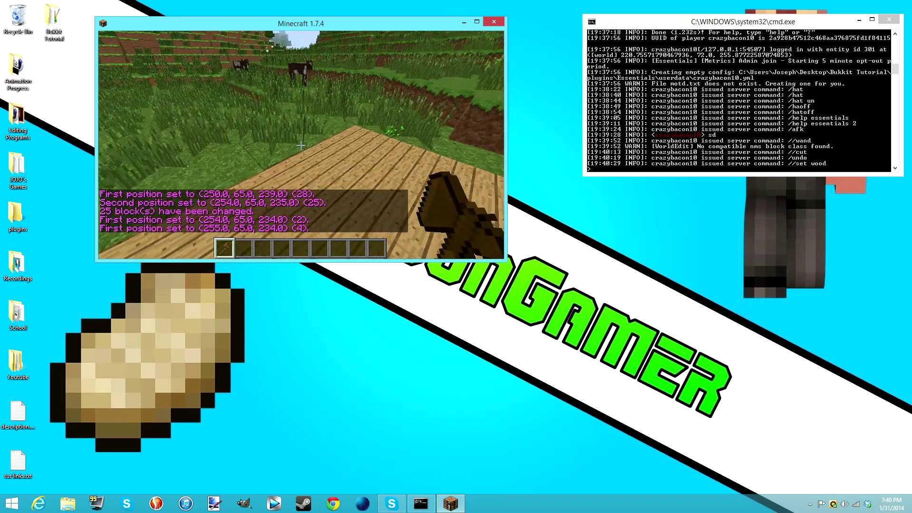
right_click(301, 146)
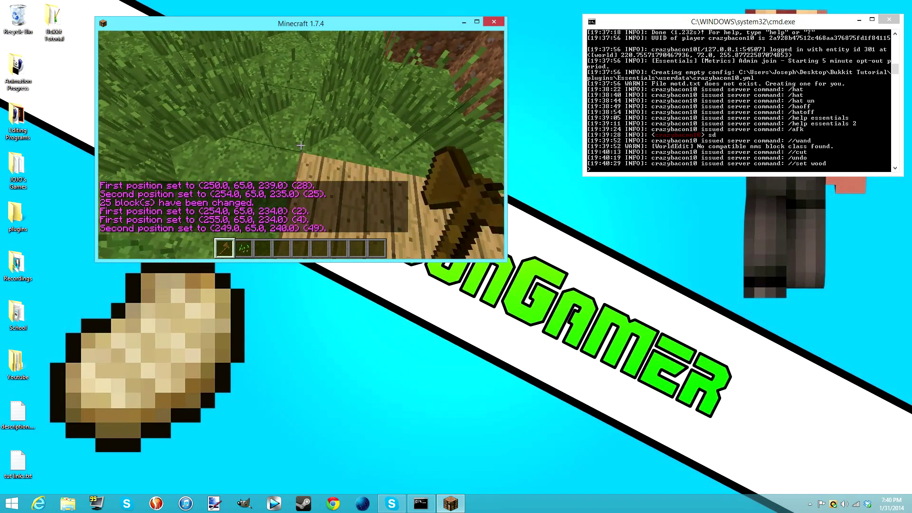
type("//walls")
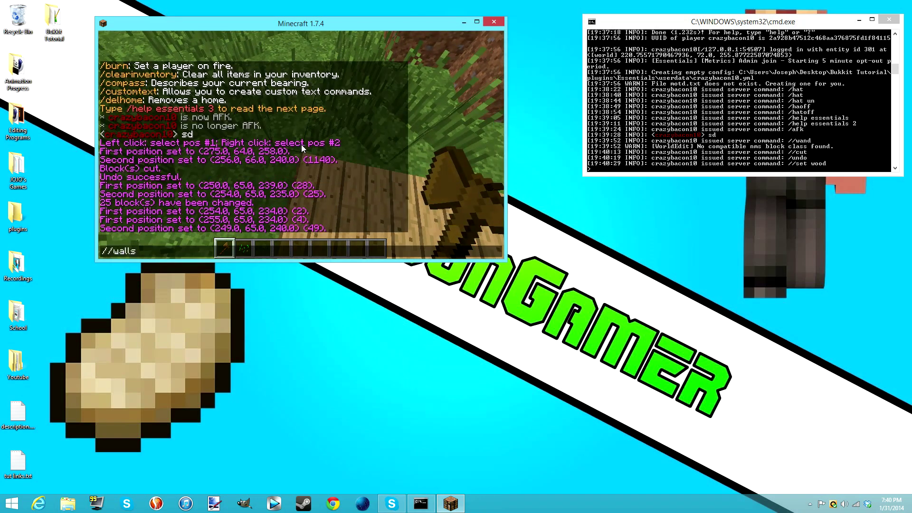
type(" cobble")
key("Return")
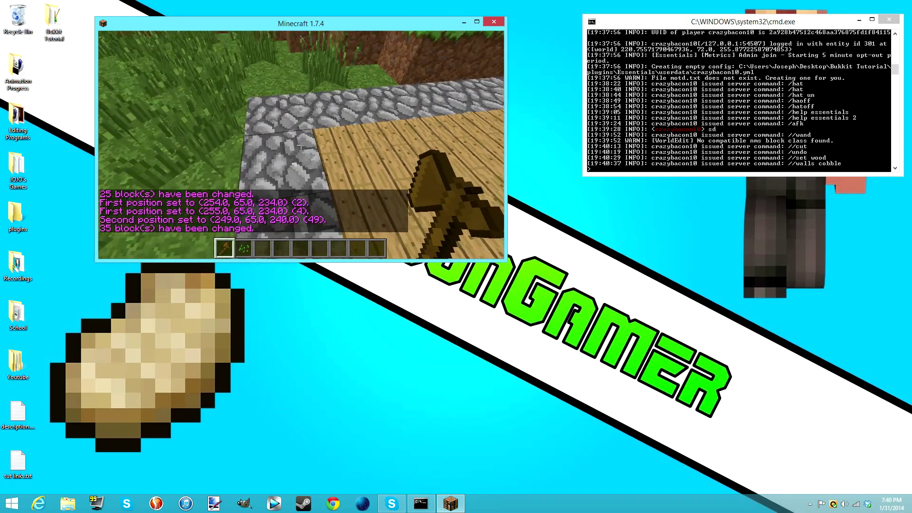
middle_click(301, 145)
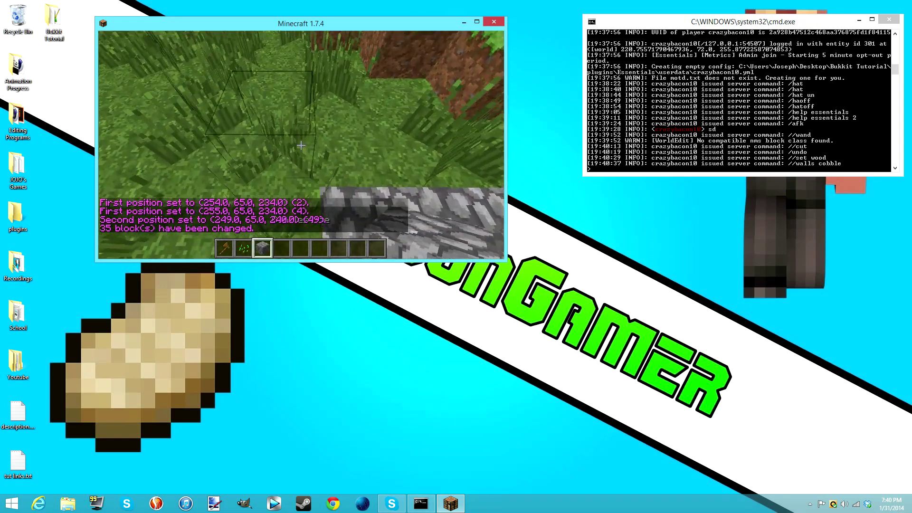
Select a new region with the wooden axe and build stone-brick walls with //walls stonebrick
key("2")
key("1")
left_click(301, 145)
scroll(301, 146, "down", 2)
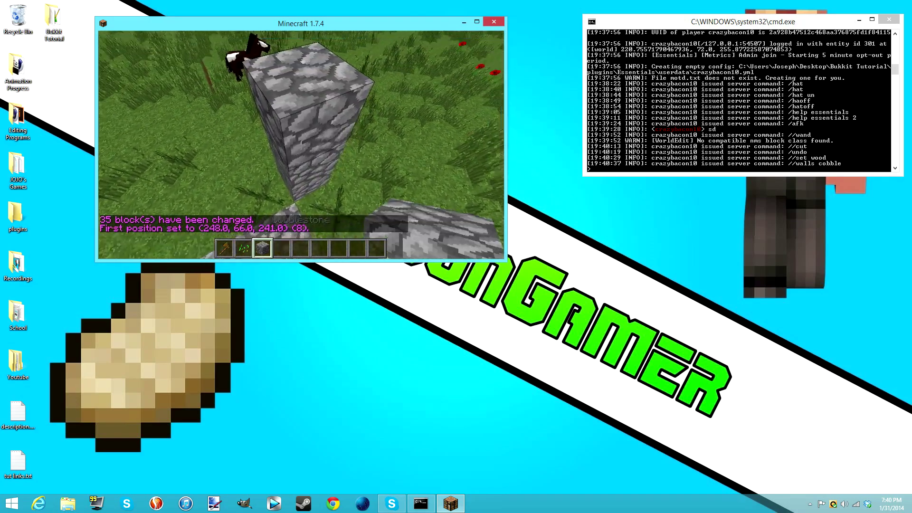
key("1")
right_click(301, 146)
type("t//walls st")
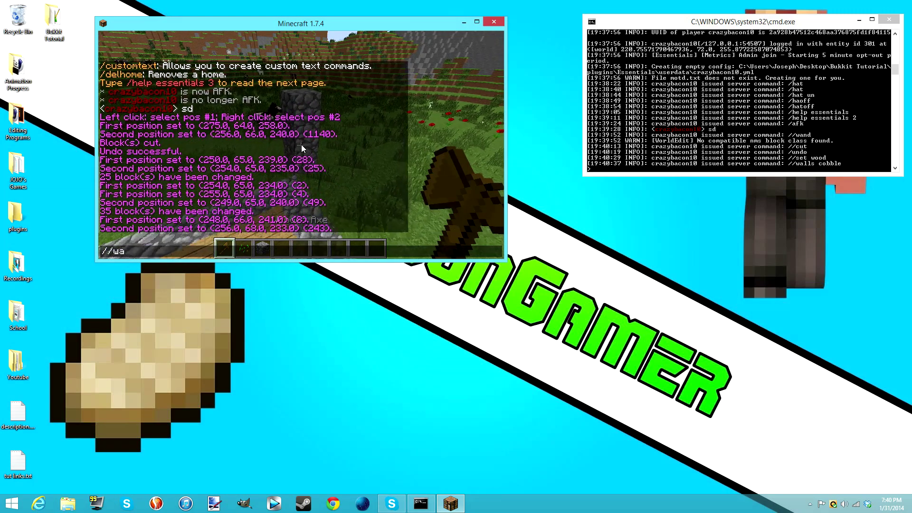
type("onebrick")
key("Return")
key("2")
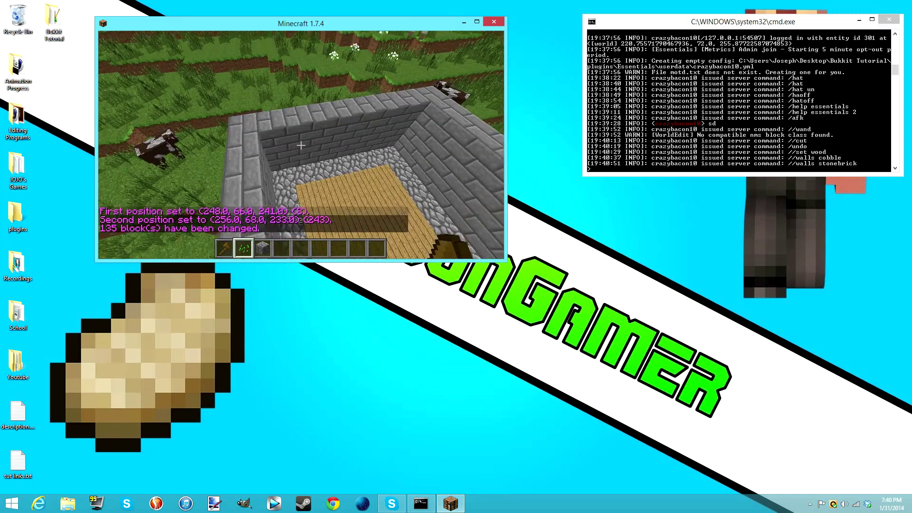
key("s")
Undo the three building changes and break the nearby cobblestone pillar
key("3")
type("/ui")
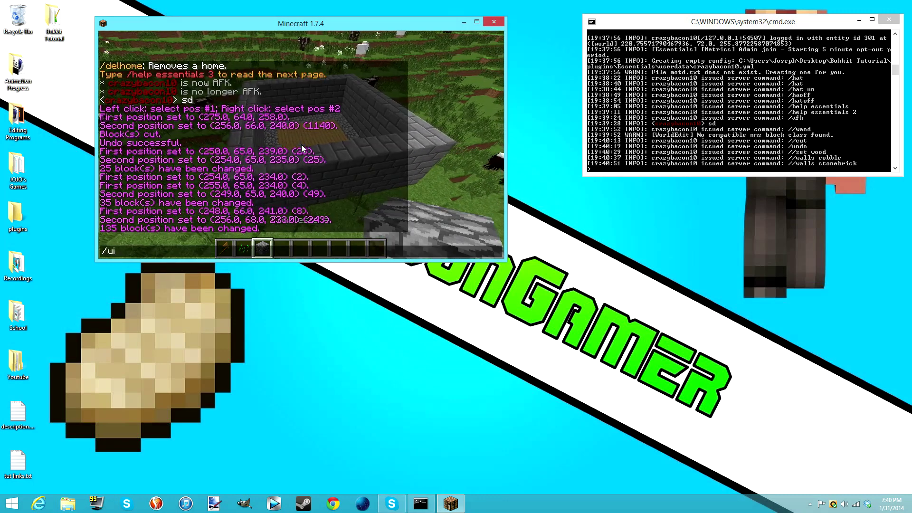
type("do")
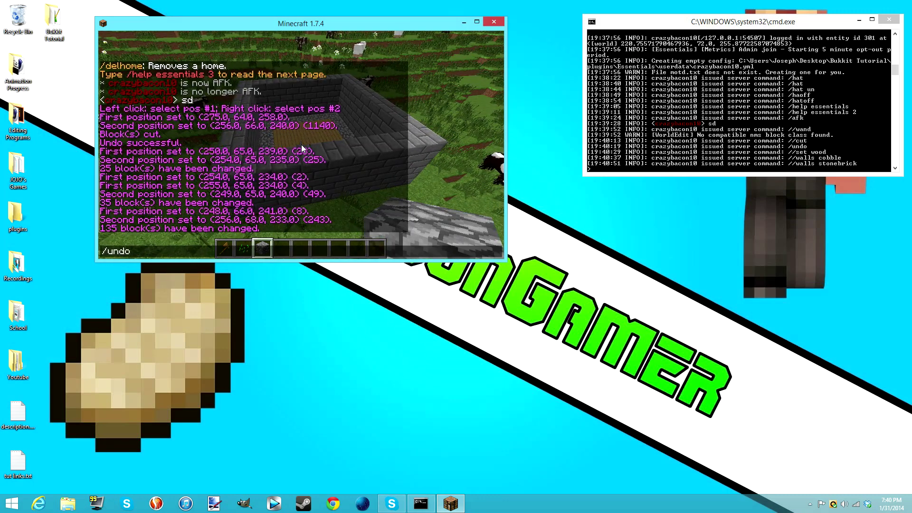
key("Return")
key("t")
key("Up")
key("Return")
key("t")
key("Up")
key("Return")
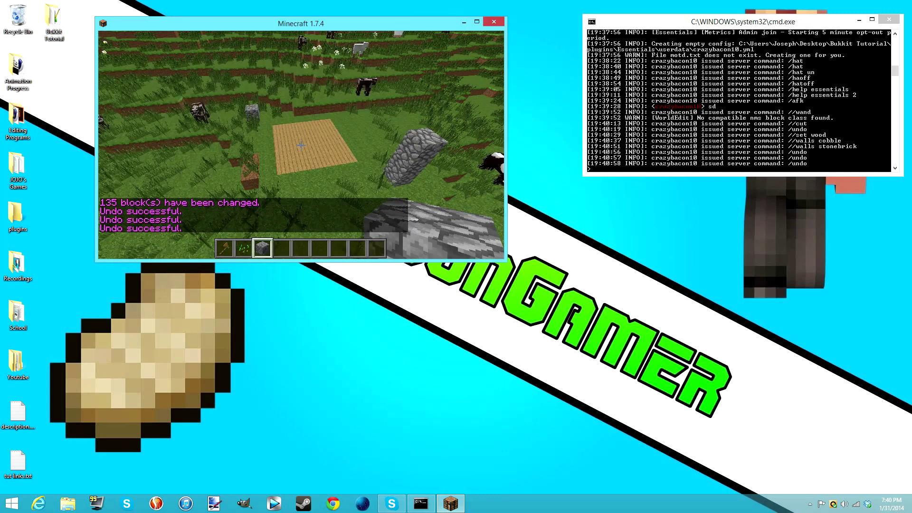
key("4")
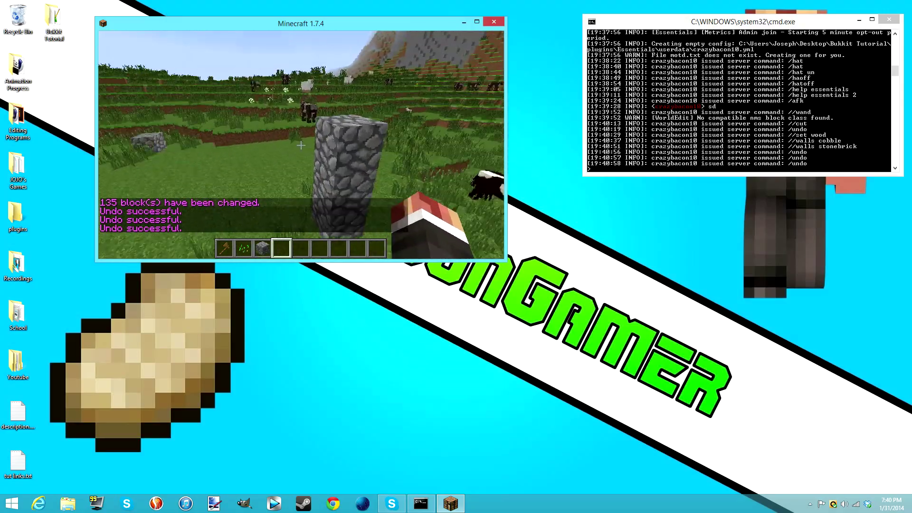
left_click(301, 145)
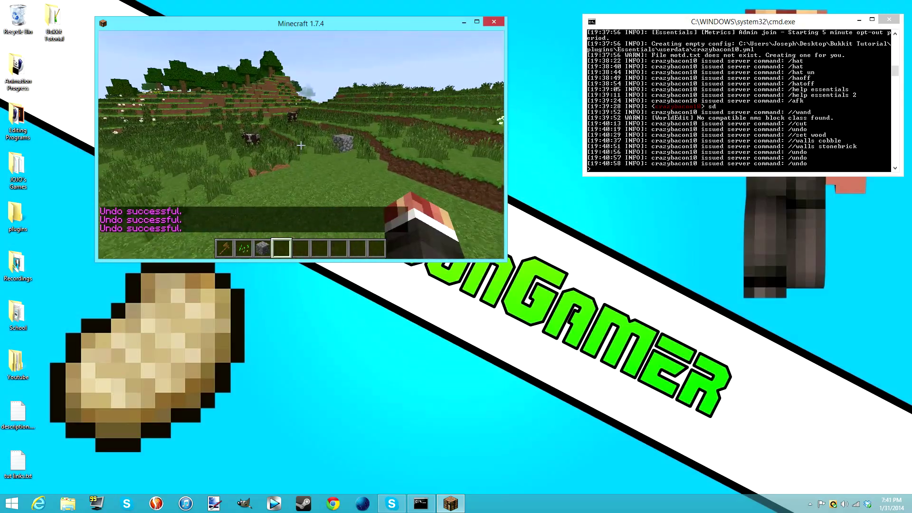
Break the leftover cobblestone block and shut down the server with /stop
left_click(301, 145)
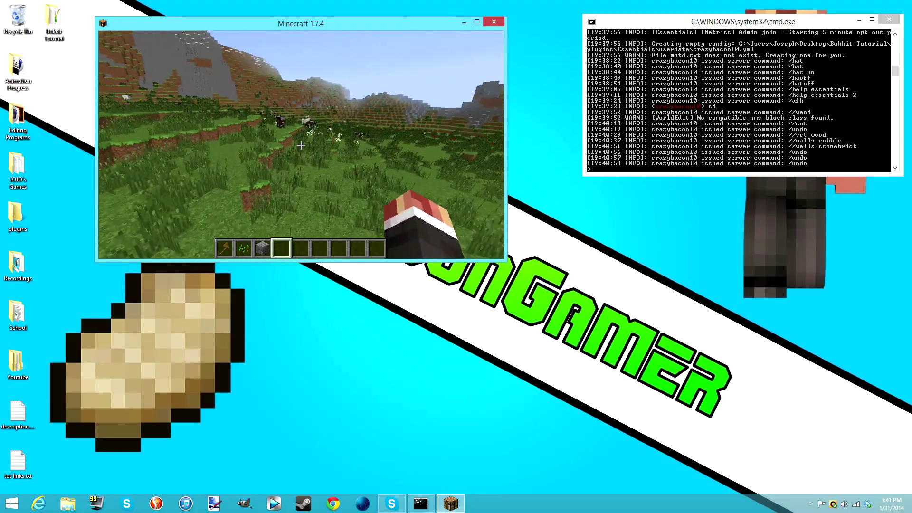
key("slash")
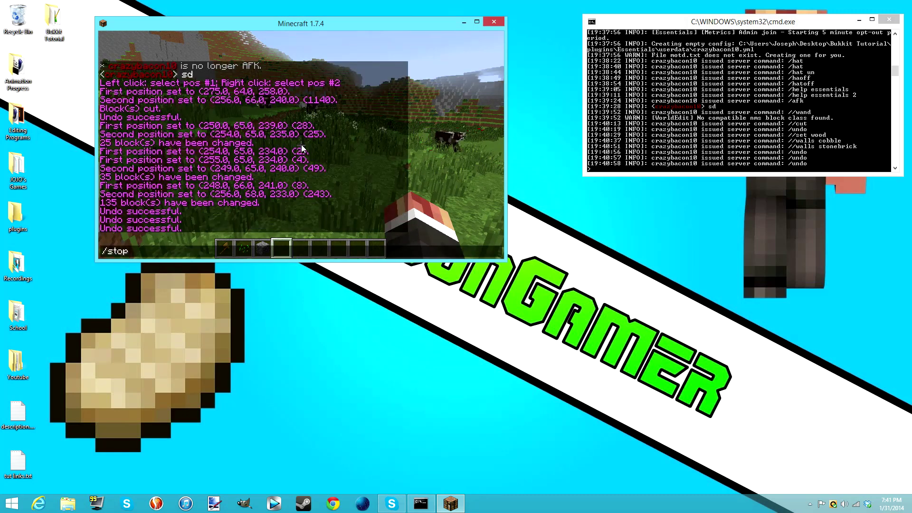
key("Return")
Leave the server list for the title screen and quit Minecraft
left_click(341, 221)
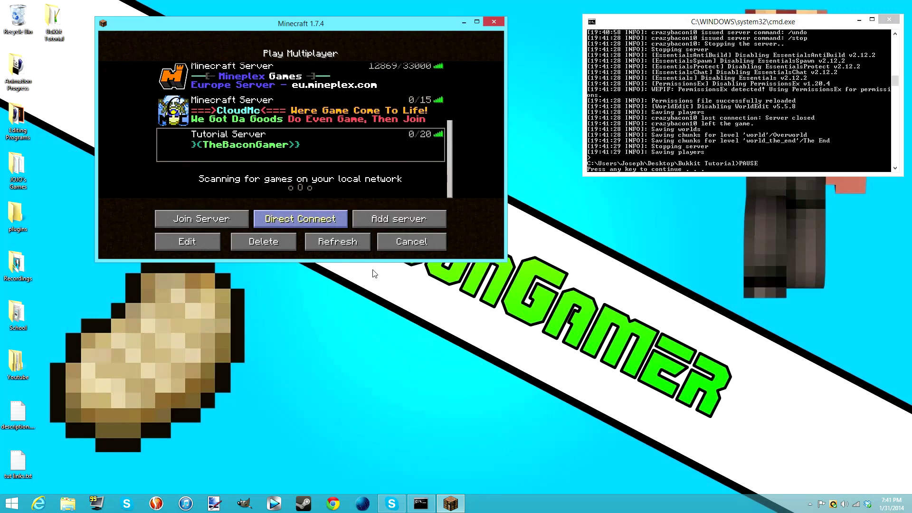
left_click(412, 241)
left_click(350, 221)
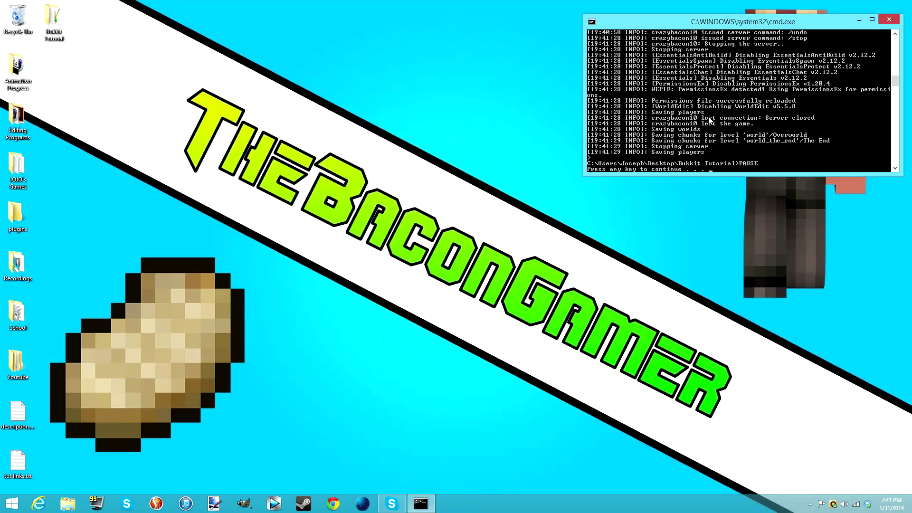
Dismiss the finished server console and search Google for 'easy pex'
key("Return")
left_click_drag(674, 106, 403, 414)
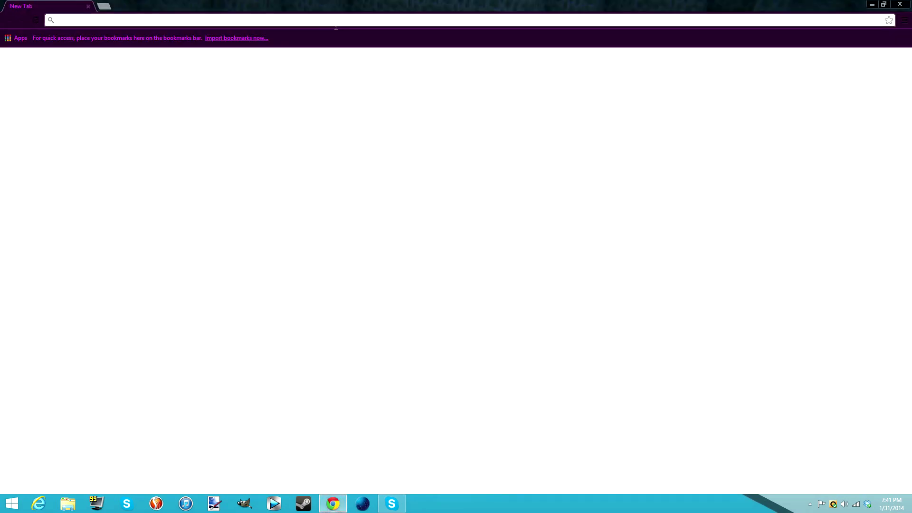
type("easy pex")
key("Return")
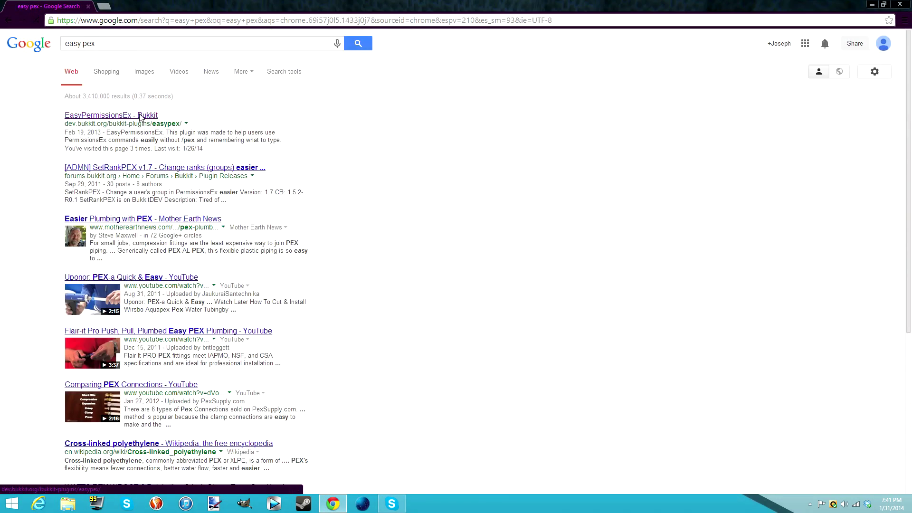
Download EasyPermissionsEx v1.0.2 from dev.bukkit.org and drag the jar to the desktop folder
left_click(140, 116)
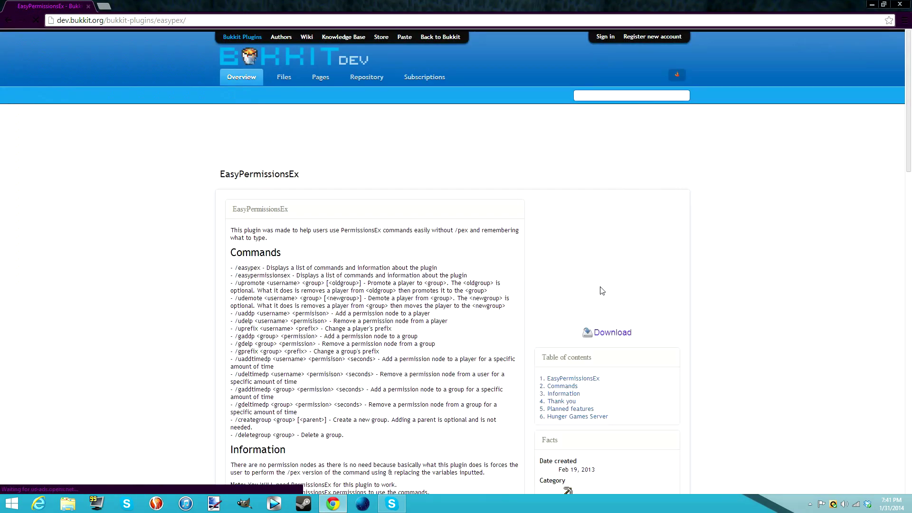
left_click(619, 336)
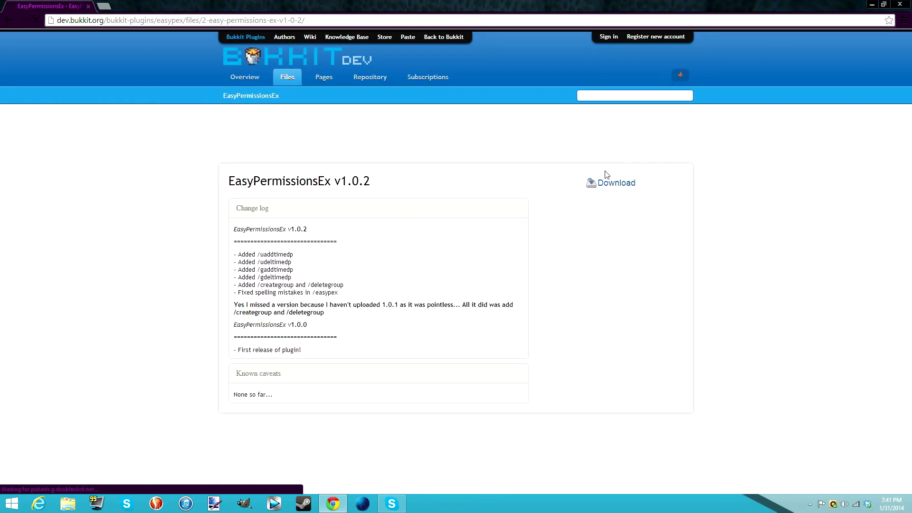
left_click(605, 186)
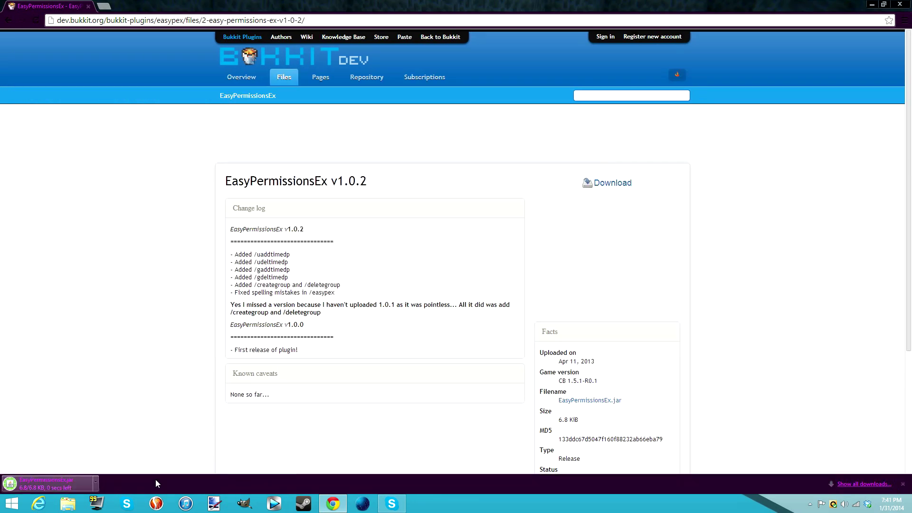
left_click_drag(909, 510, 42, 262)
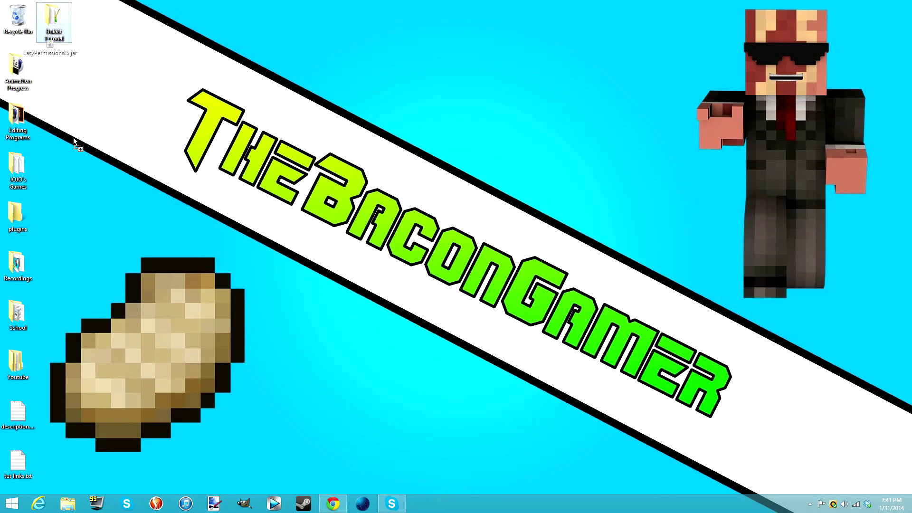
Move EasyPermissionsEx.jar into the Bukkit Tutorial plugins folder and confirm it is there
double_click(54, 21)
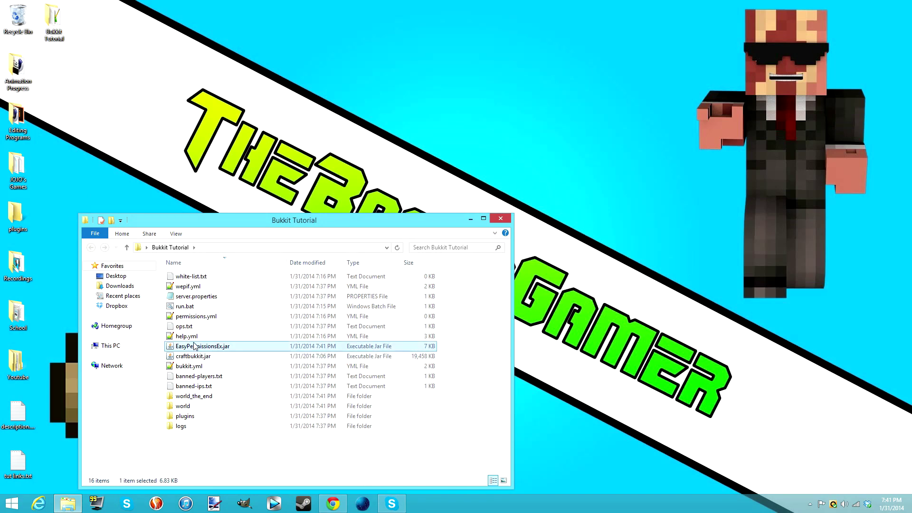
left_click_drag(211, 423, 208, 422)
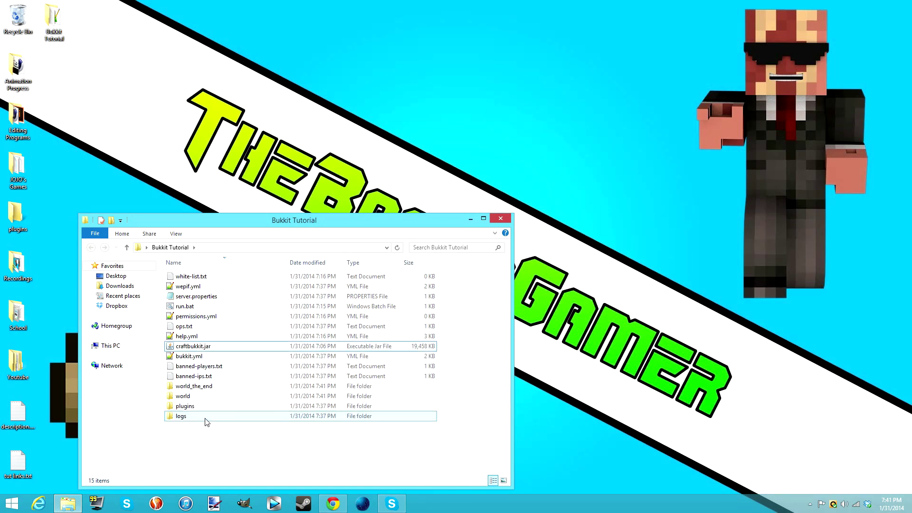
double_click(201, 407)
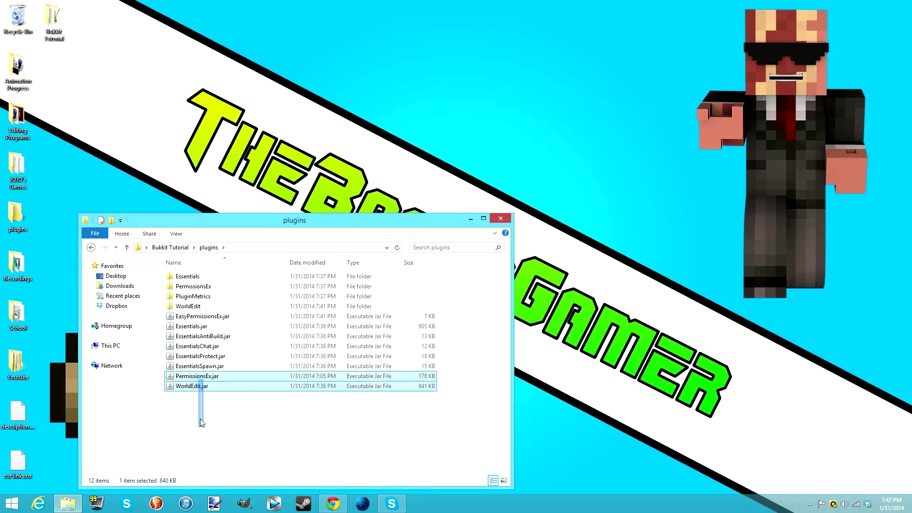
left_click(170, 248)
Restart the server with run.bat and place its console at the top-right
left_click(185, 307)
double_click(185, 308)
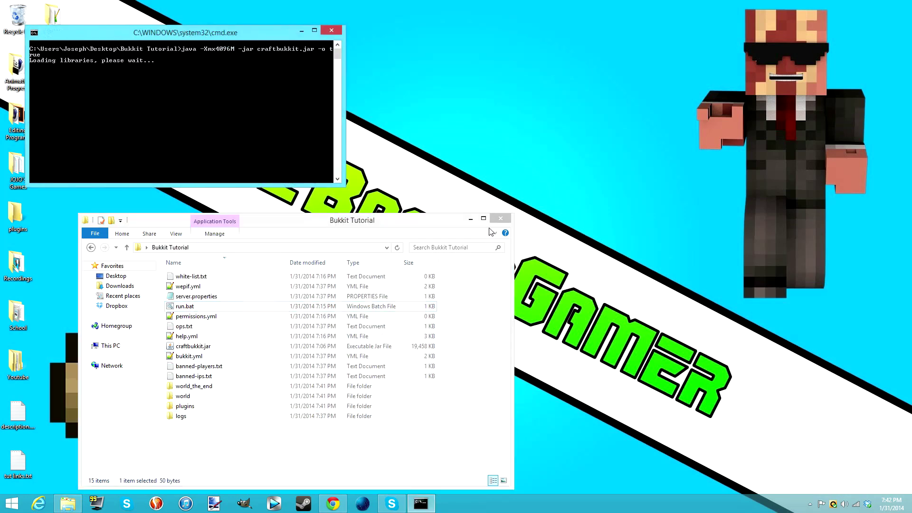
left_click_drag(274, 128, 766, 15)
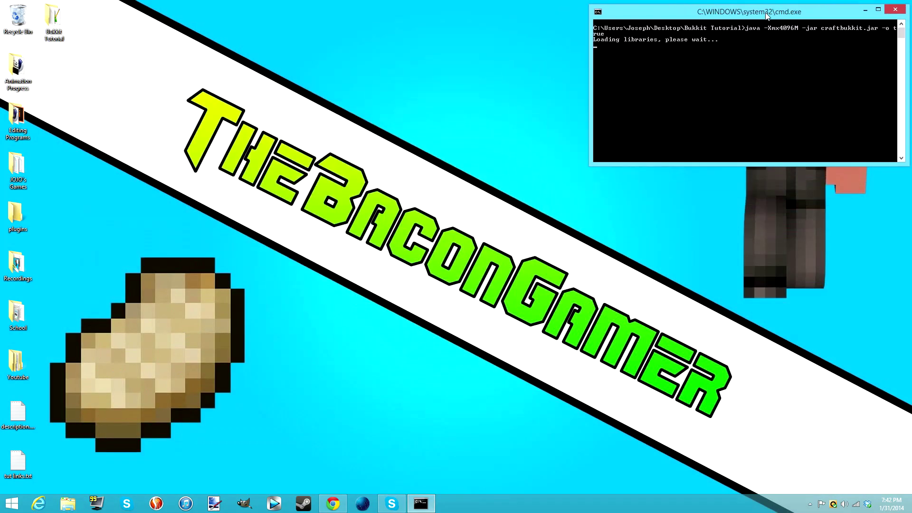
Launch Minecraft.exe from JOJO's Games, close the folder, and start the game
double_click(17, 169)
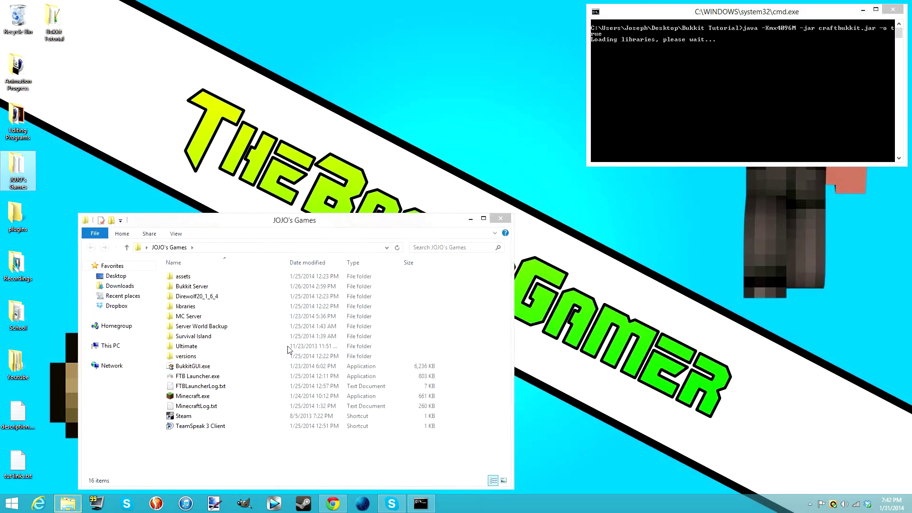
double_click(192, 396)
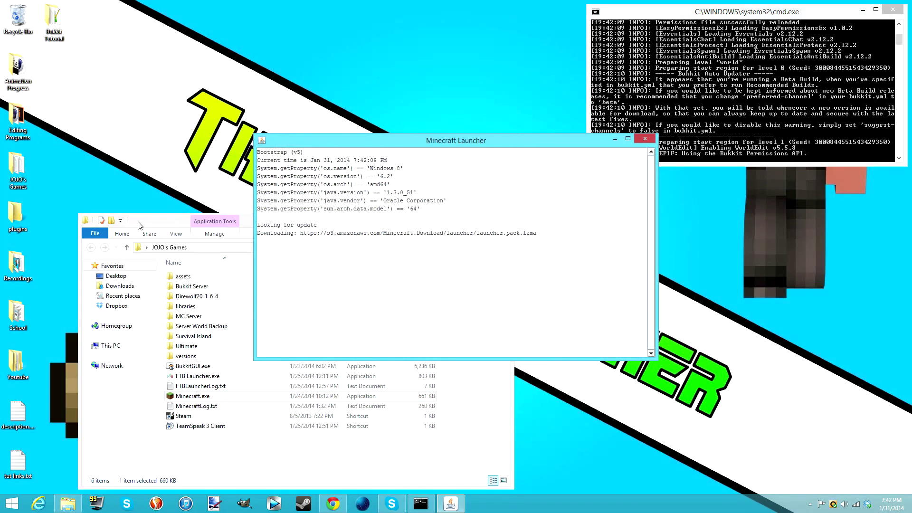
left_click(437, 223)
left_click(501, 218)
left_click_drag(446, 141, 298, 10)
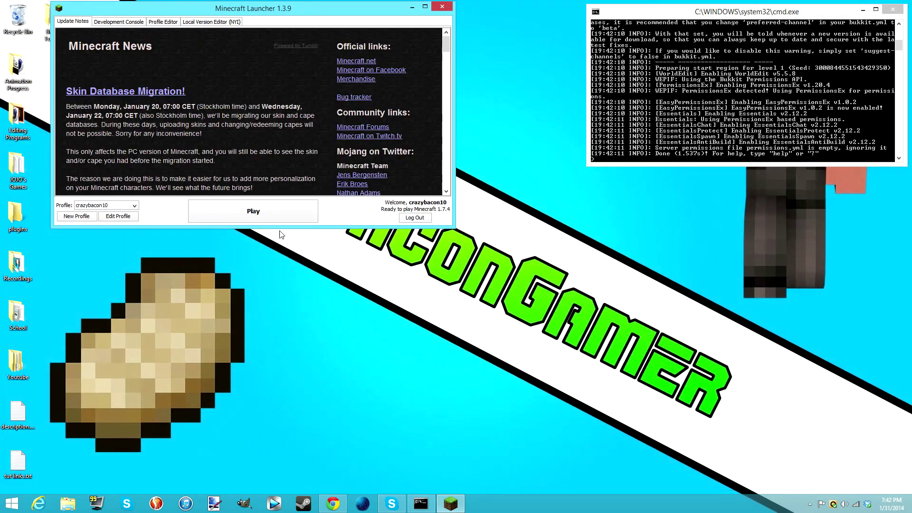
left_click(284, 218)
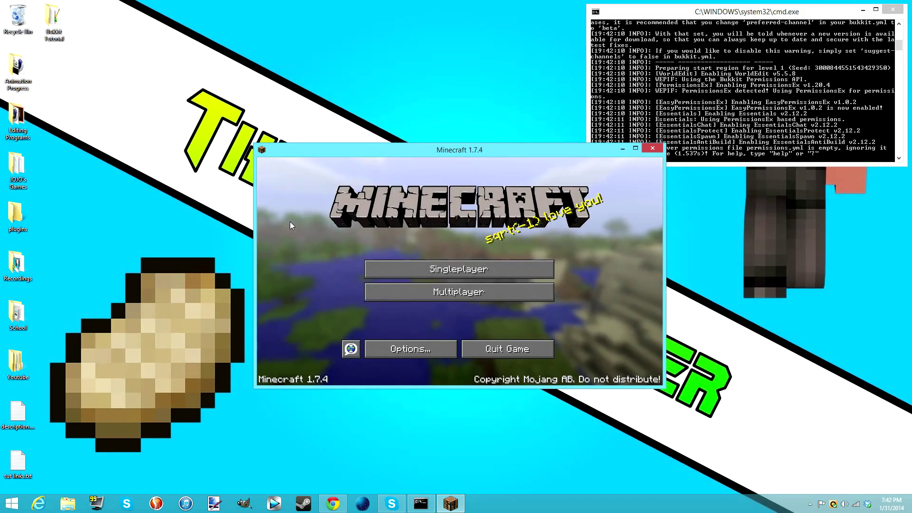
Join the Tutorial Server from the Multiplayer server list
left_click(637, 149)
left_click_drag(486, 7, 230, 24)
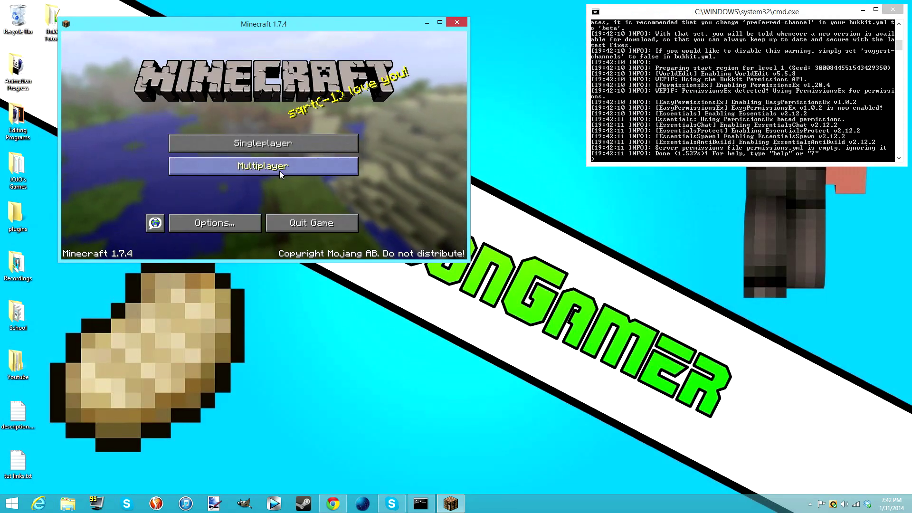
left_click(280, 170)
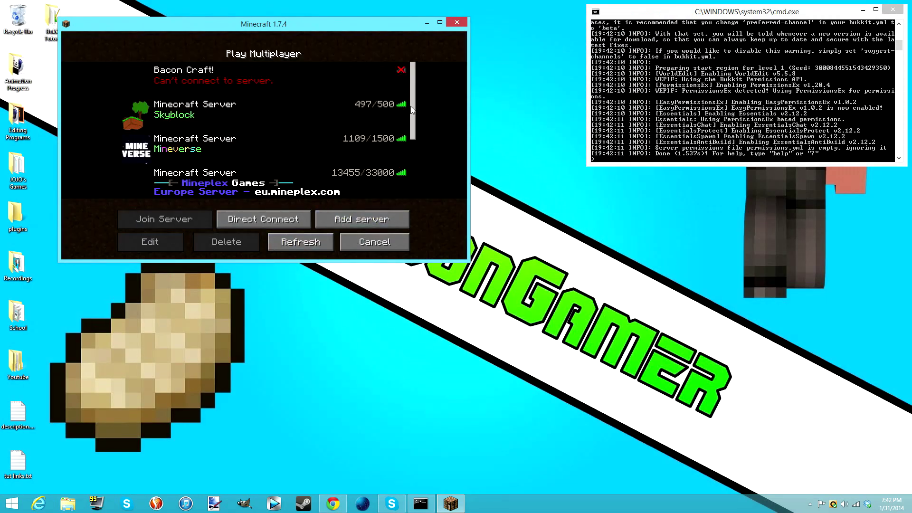
left_click_drag(410, 107, 364, 210)
left_click(200, 217)
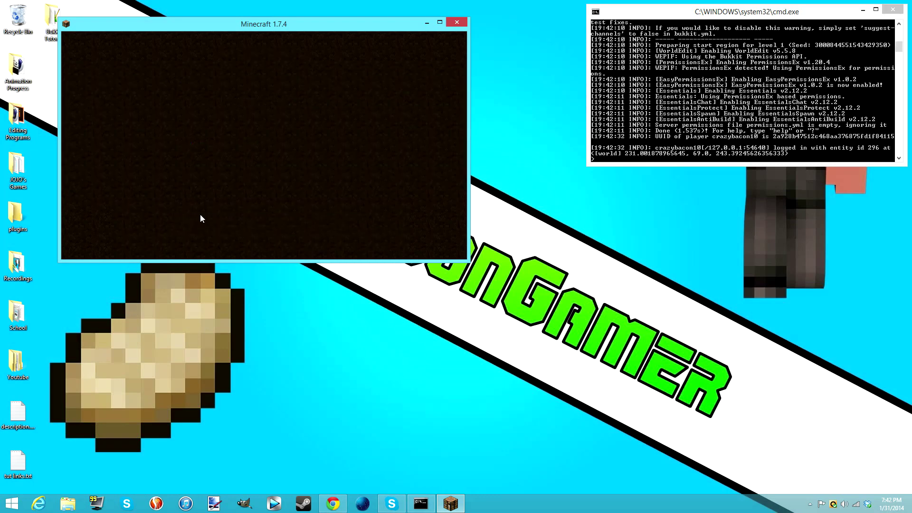
Walk across the grassland past the grazing animals and through the tall grass
key("w")
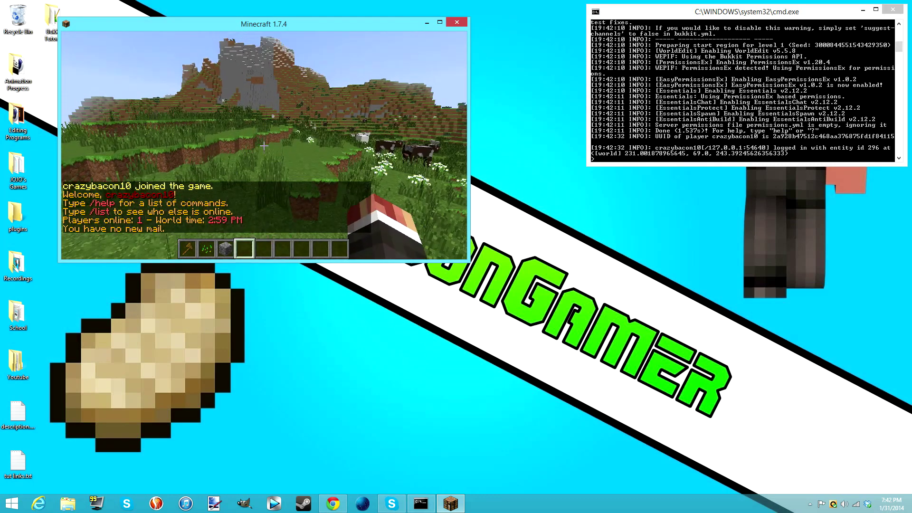
key("w")
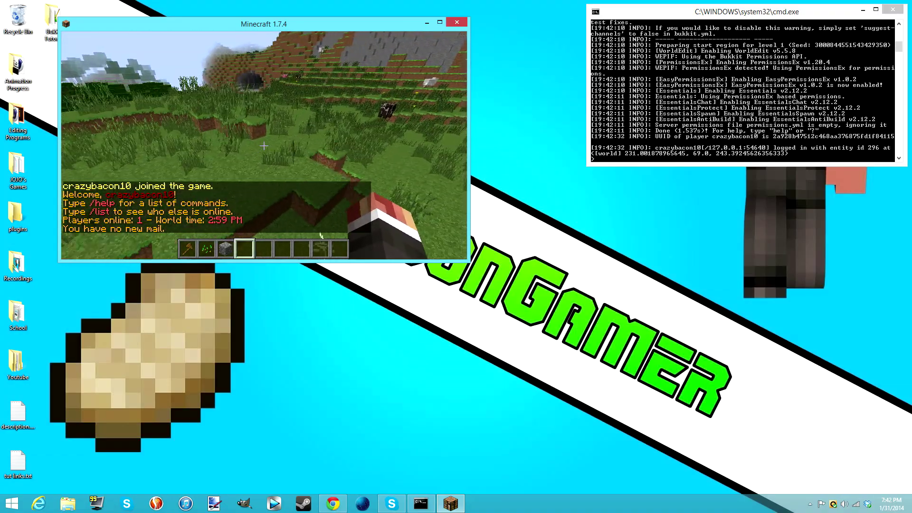
key("w")
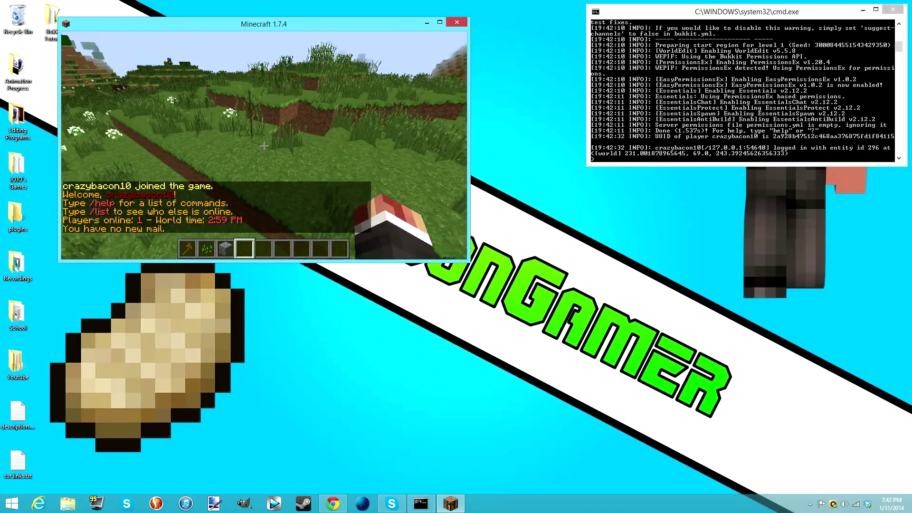
key("w")
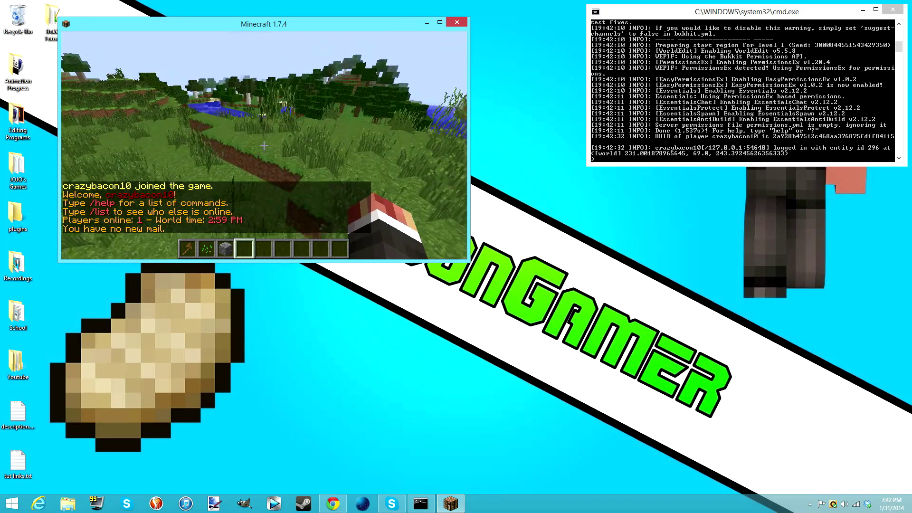
key("w")
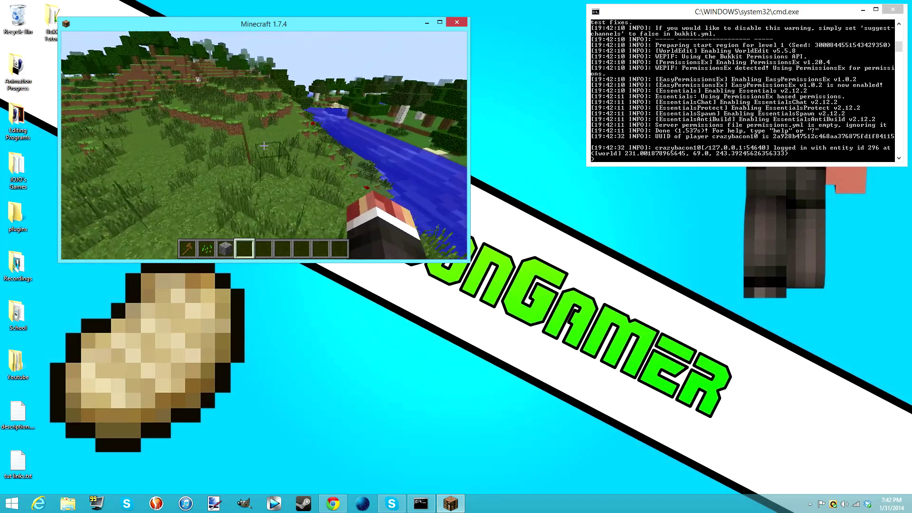
Open the creative inventory to free the mouse and open the Desktop in File Explorer
key("e")
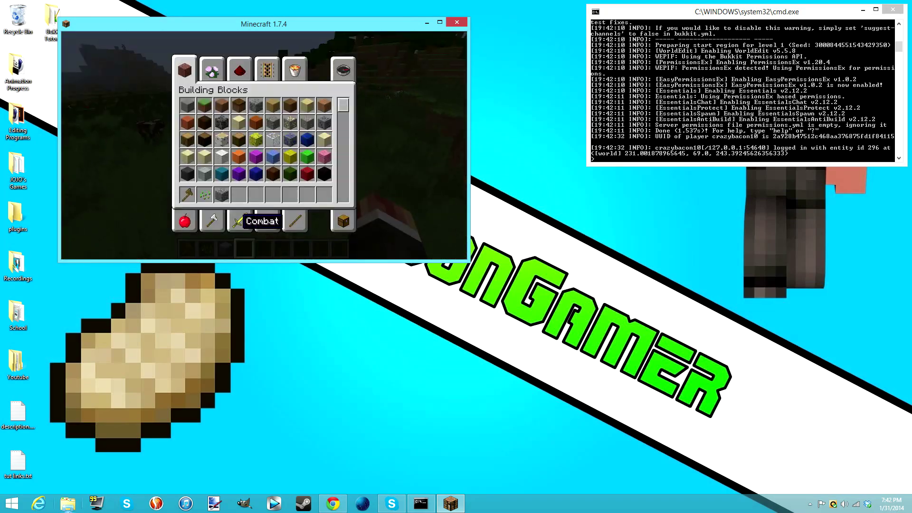
key("super+e")
double_click(232, 296)
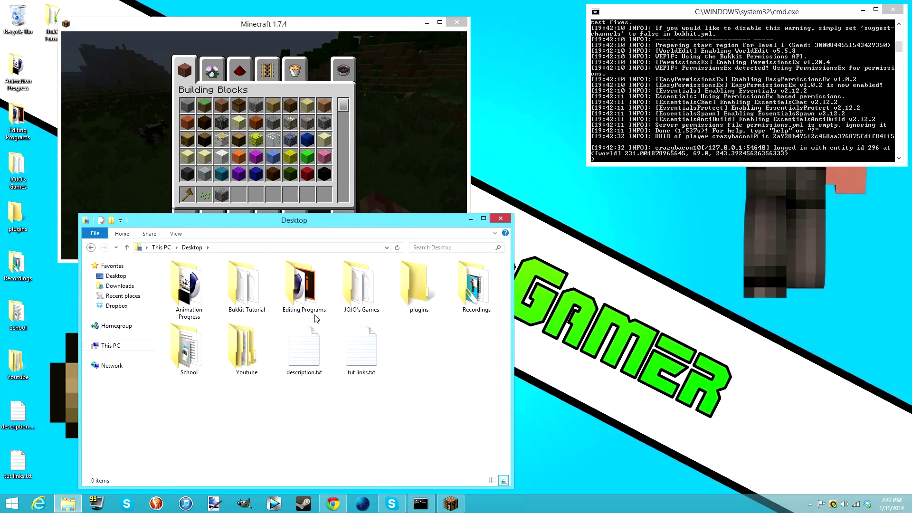
Navigate from Bukkit Tutorial through plugins into the PermissionsEx folder
left_click(500, 218)
left_click_drag(278, 25, 380, 13)
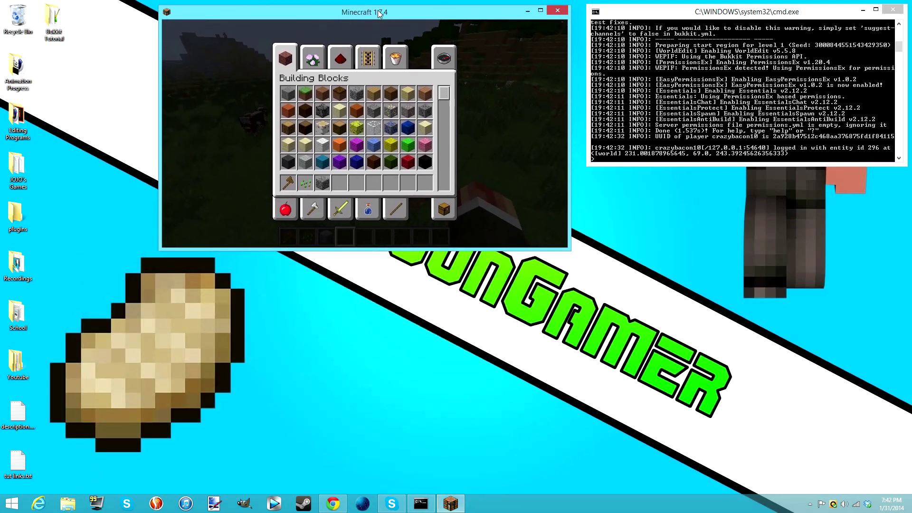
double_click(53, 31)
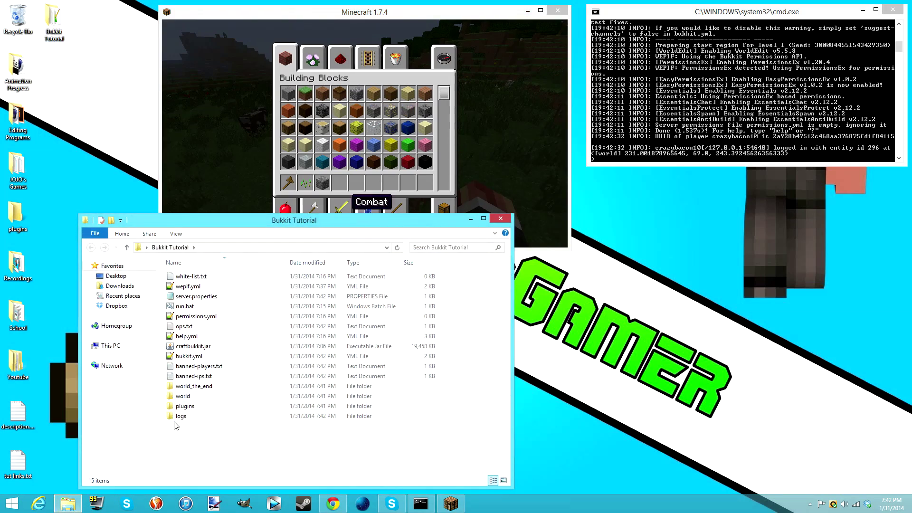
double_click(188, 405)
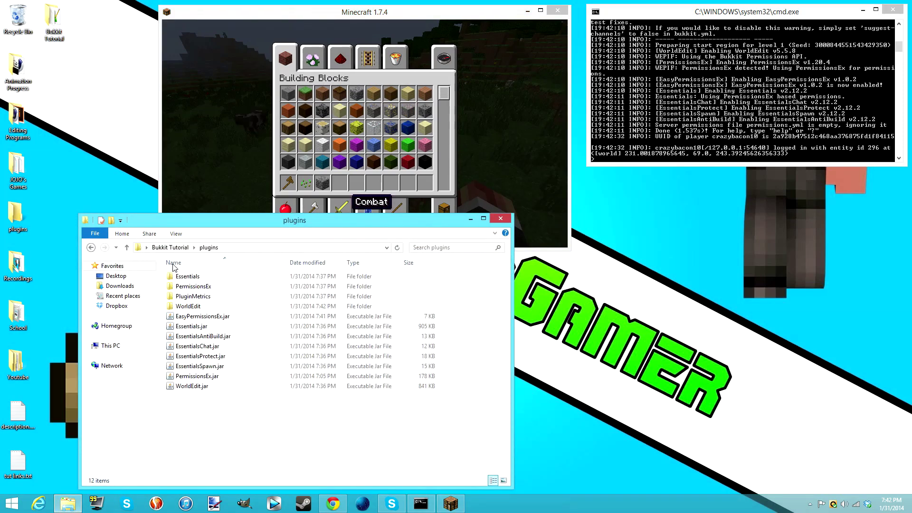
double_click(215, 287)
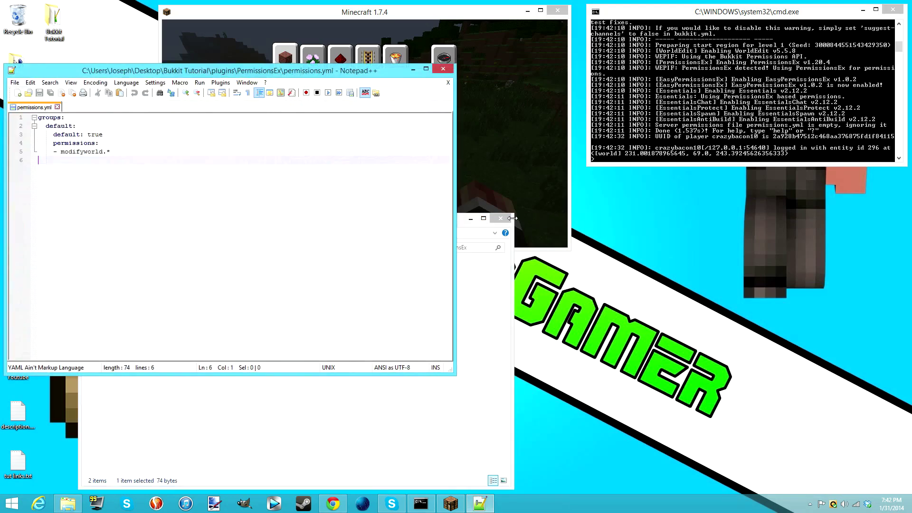
Review permissions.yml granting the default group modifyworld.* in Notepad++, then close it
left_click(501, 218)
left_click_drag(492, 161, 505, 189)
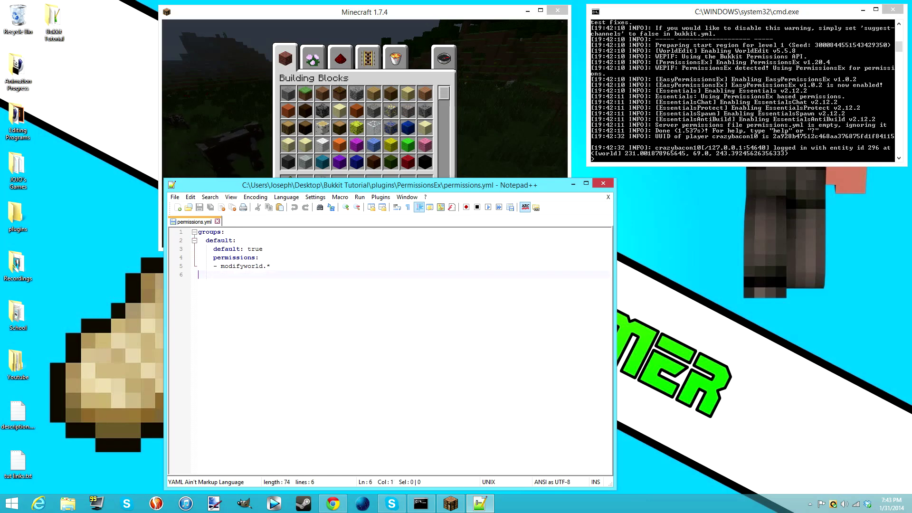
left_click(604, 183)
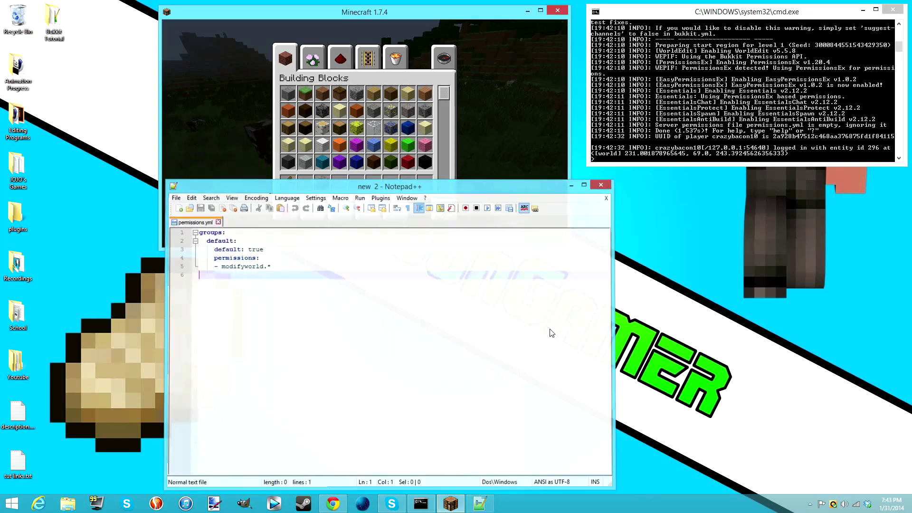
Enlarge the Minecraft window taller and wider to the screen edge, then resume play
key("e")
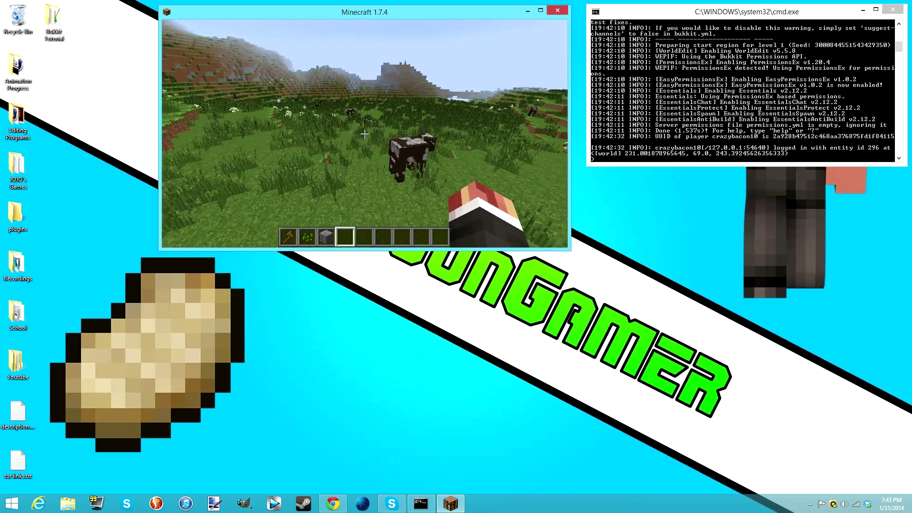
key("e")
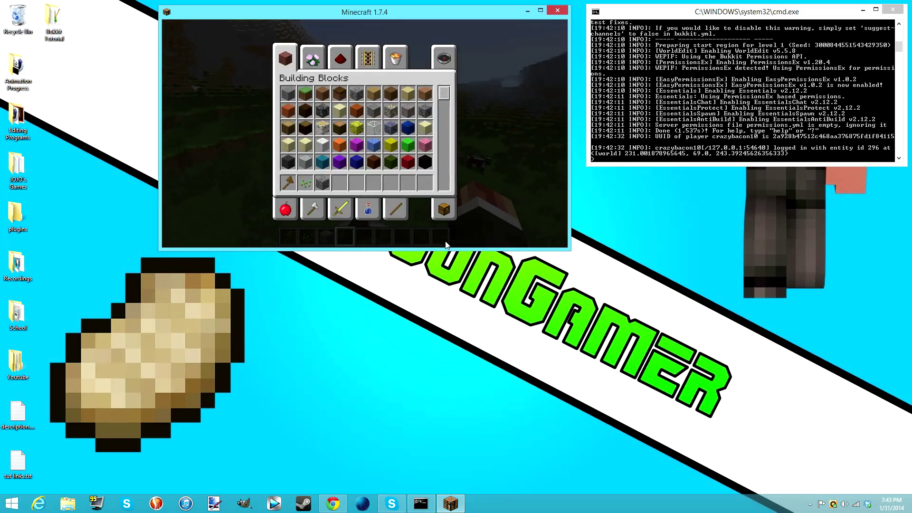
left_click_drag(444, 250, 445, 416)
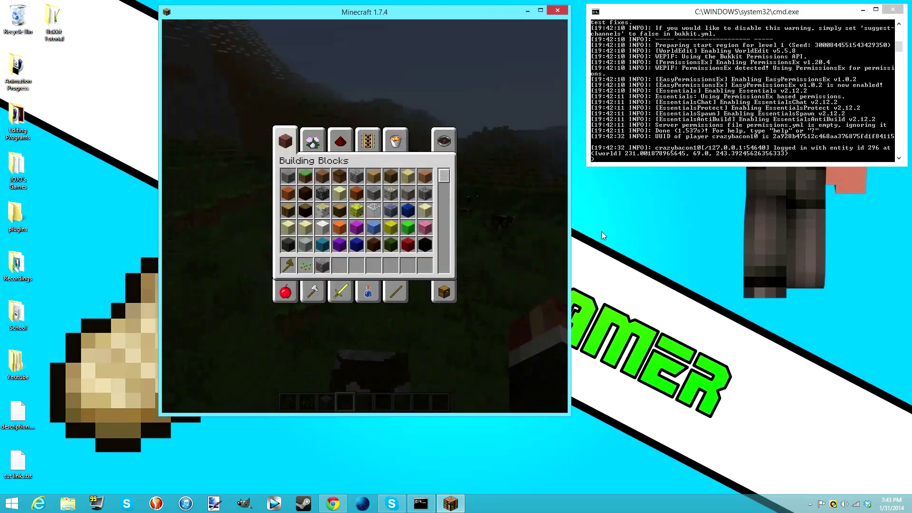
left_click_drag(158, 195, 2, 227)
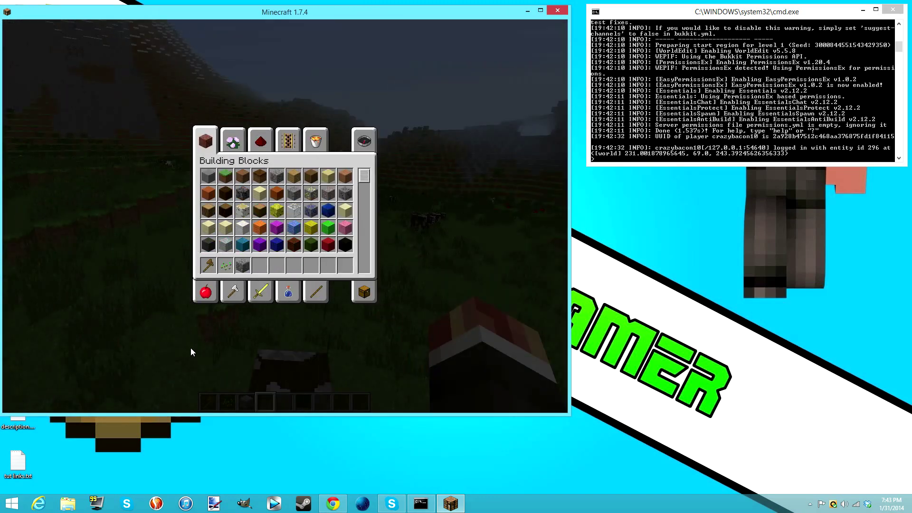
key("e")
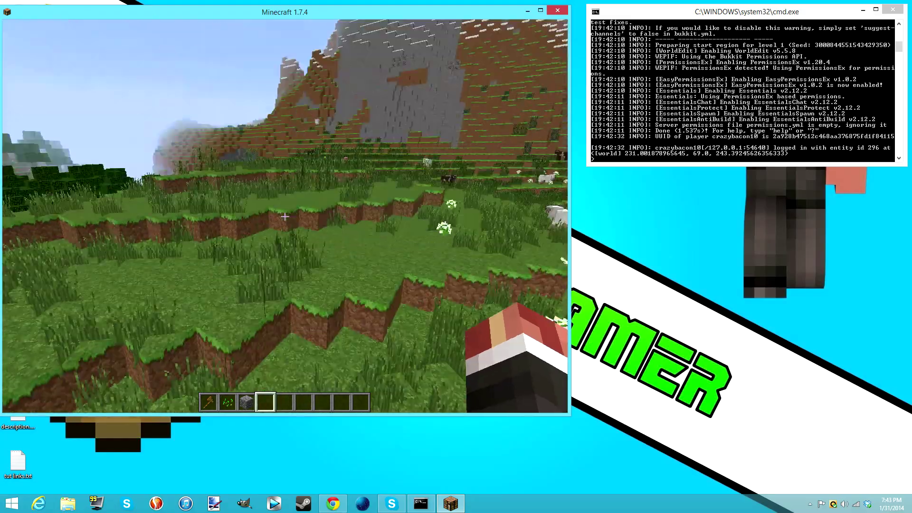
Run /easypex in chat and read the listed EasyPermissionsEx commands
key("w")
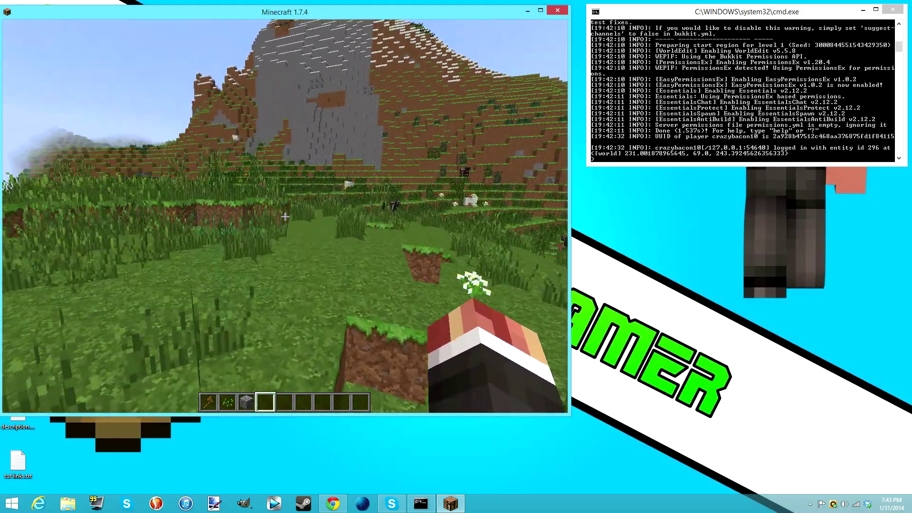
key("slash")
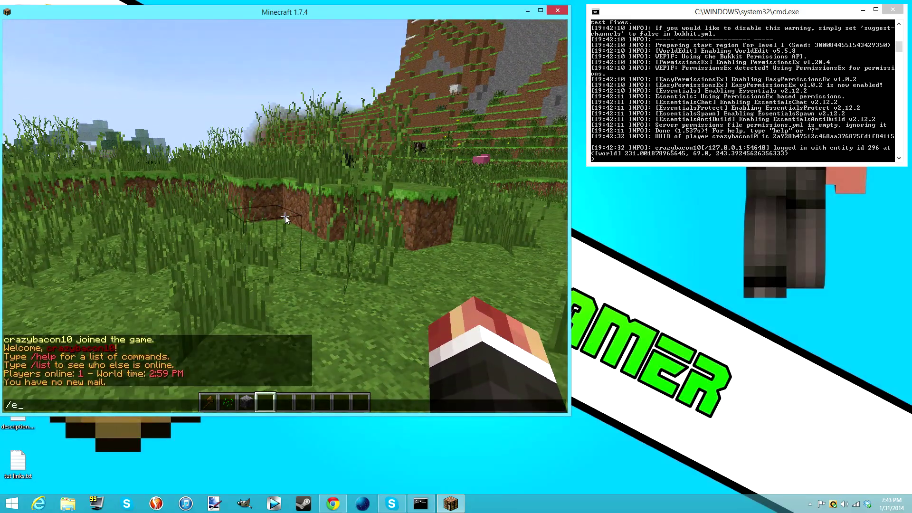
type("easypex")
key("Return")
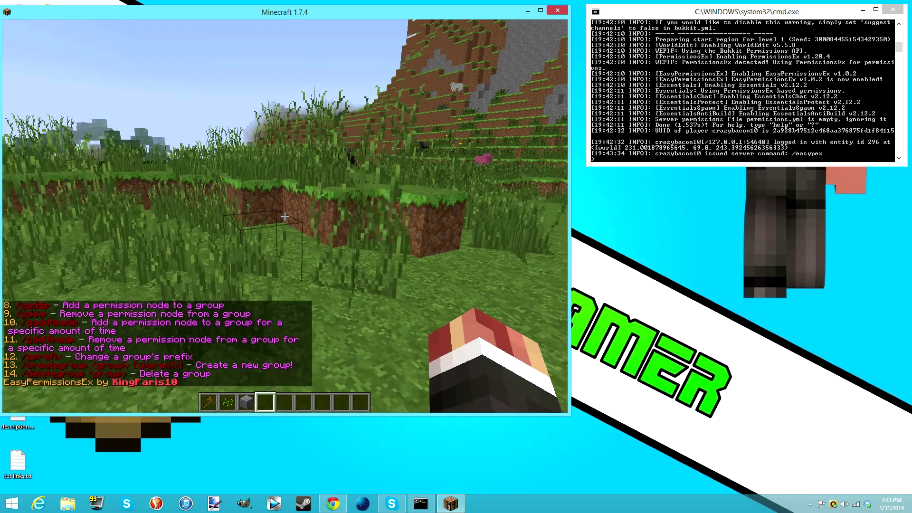
key("t")
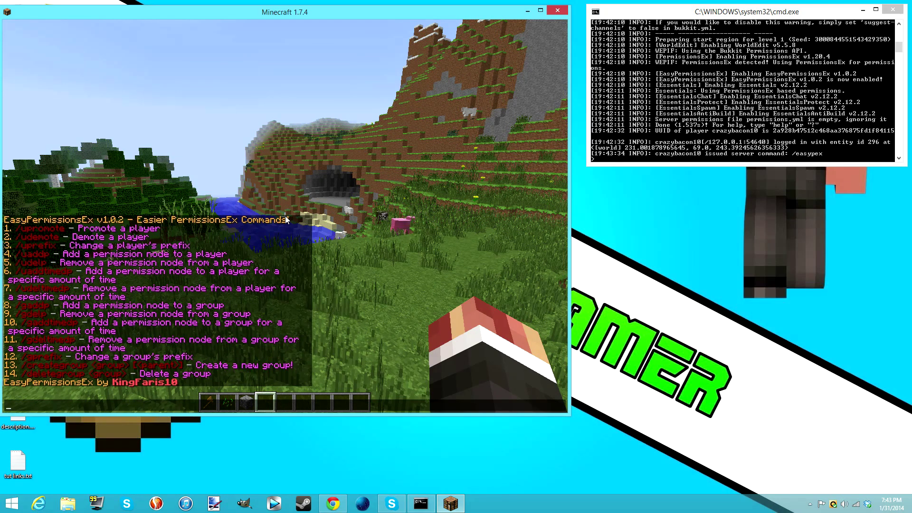
key("Escape")
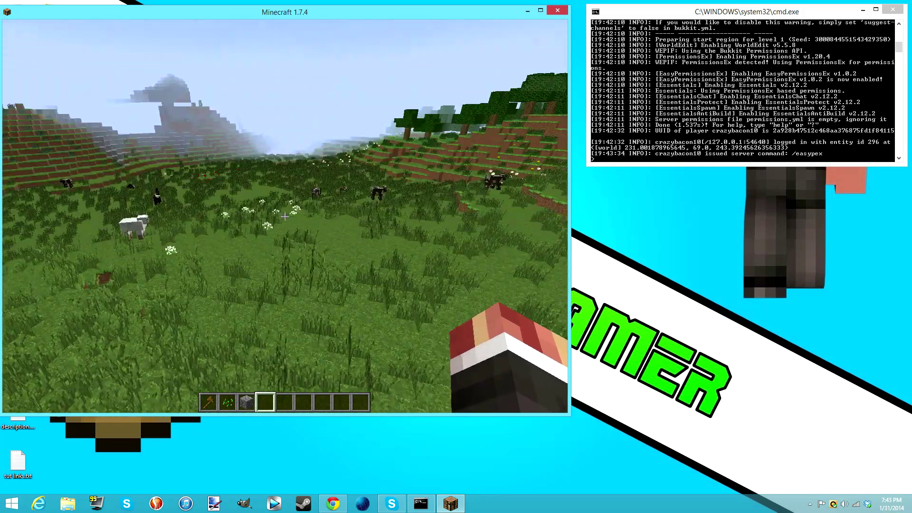
Run the /kittycannon command twice in chat
type("/ki")
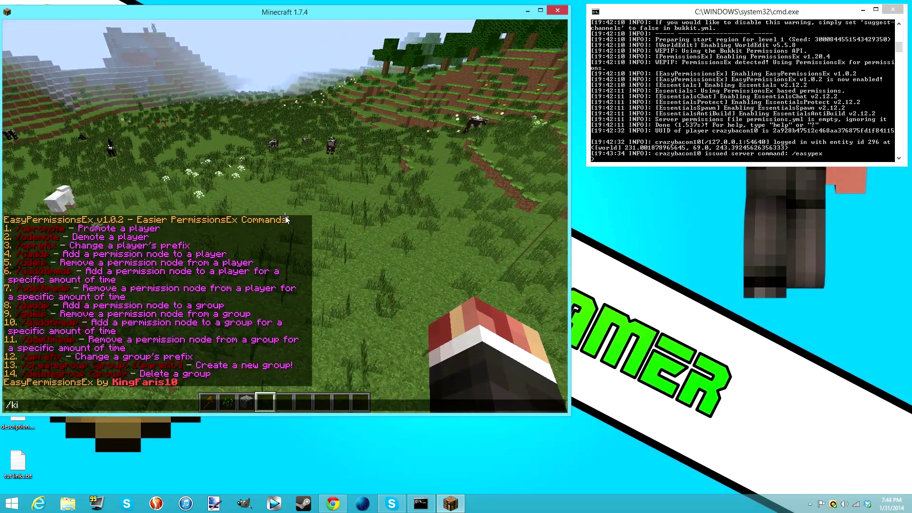
type("ttycanno")
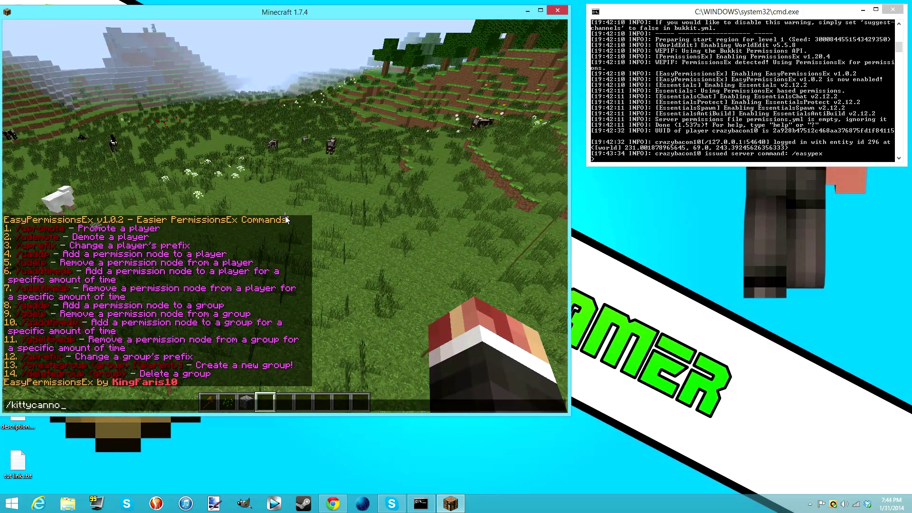
type("n")
key("Return")
key("t")
key("Up")
key("Return")
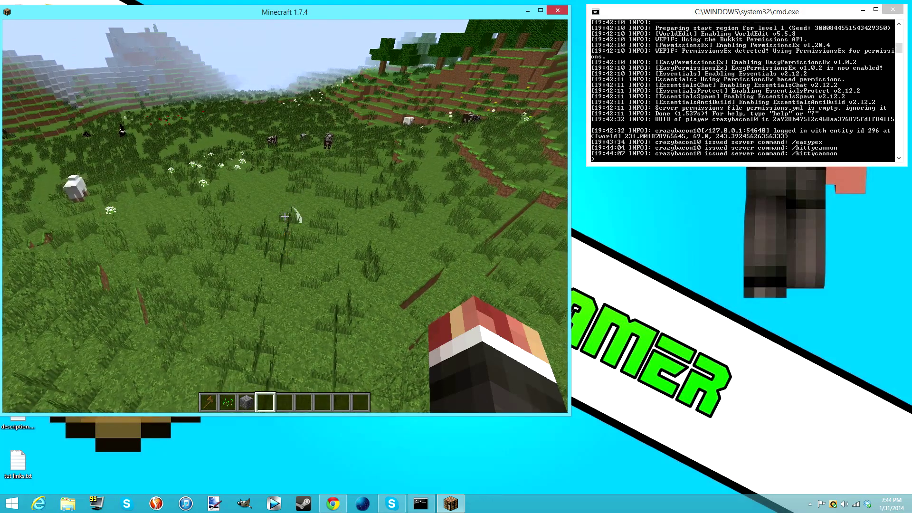
Raise Master Volume from 7% to 10% in Music & Sounds and resume playing
key("Escape")
left_click(236, 203)
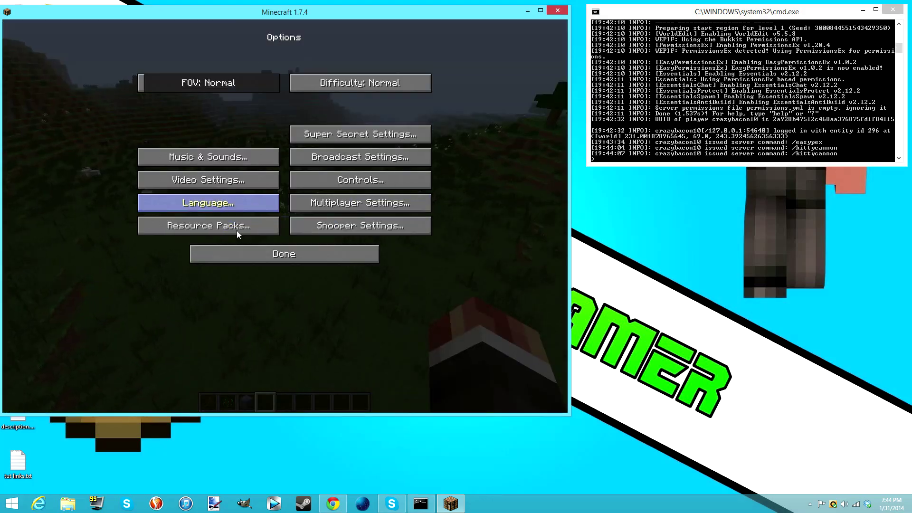
left_click(222, 157)
left_click_drag(158, 81, 172, 81)
left_click(293, 257)
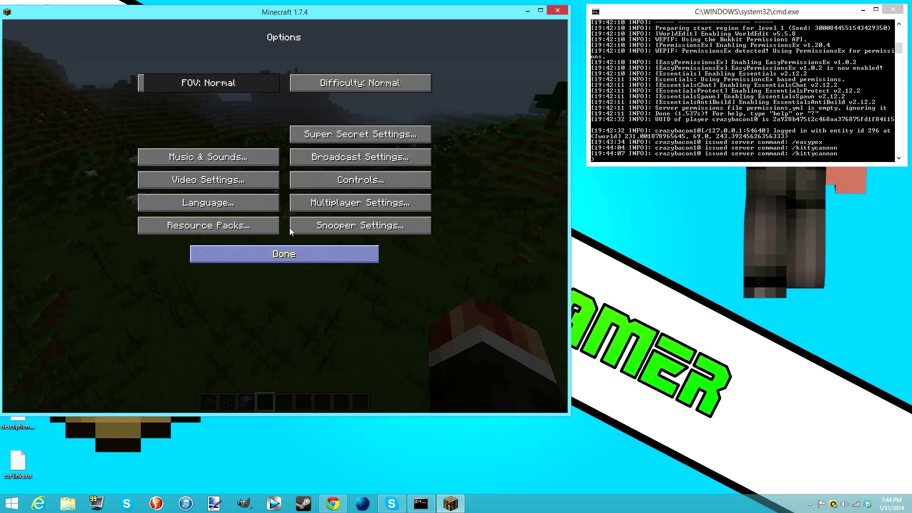
left_click(287, 254)
left_click(285, 134)
key("w")
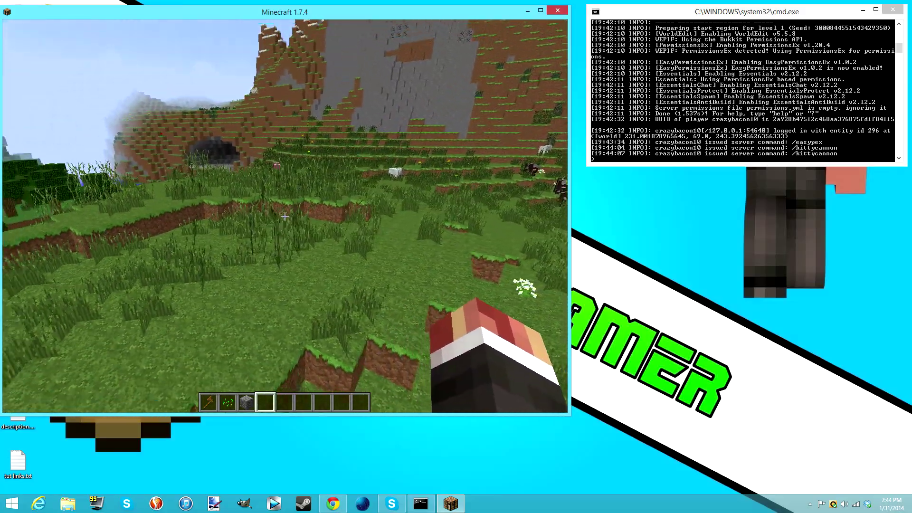
Open chat and start entering the /create command for a new permission group
key("t")
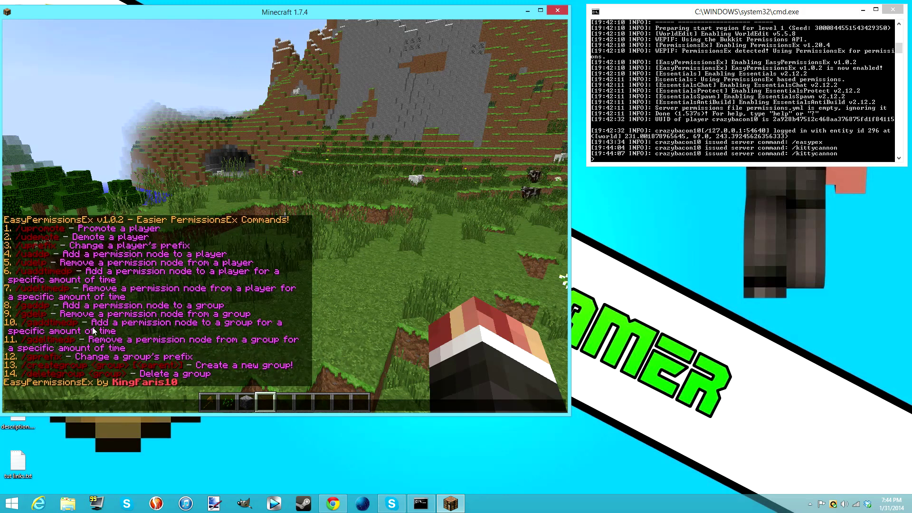
type("/create")
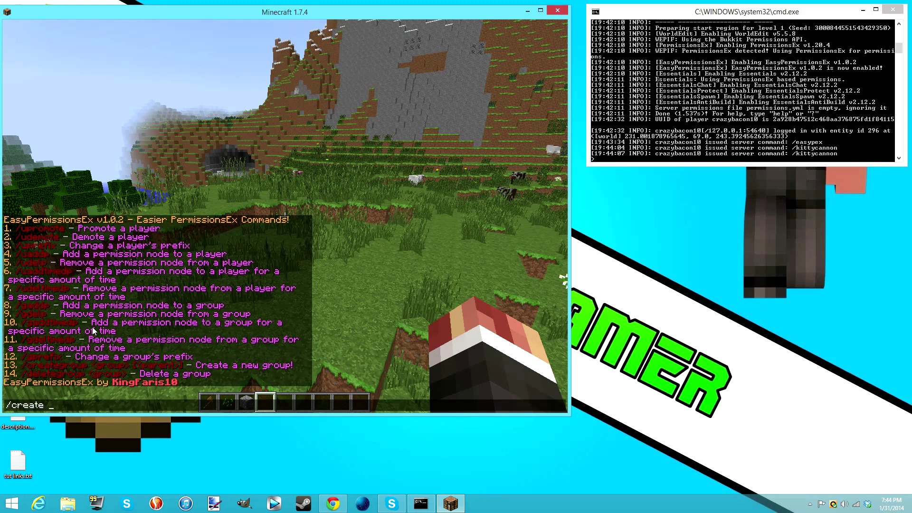